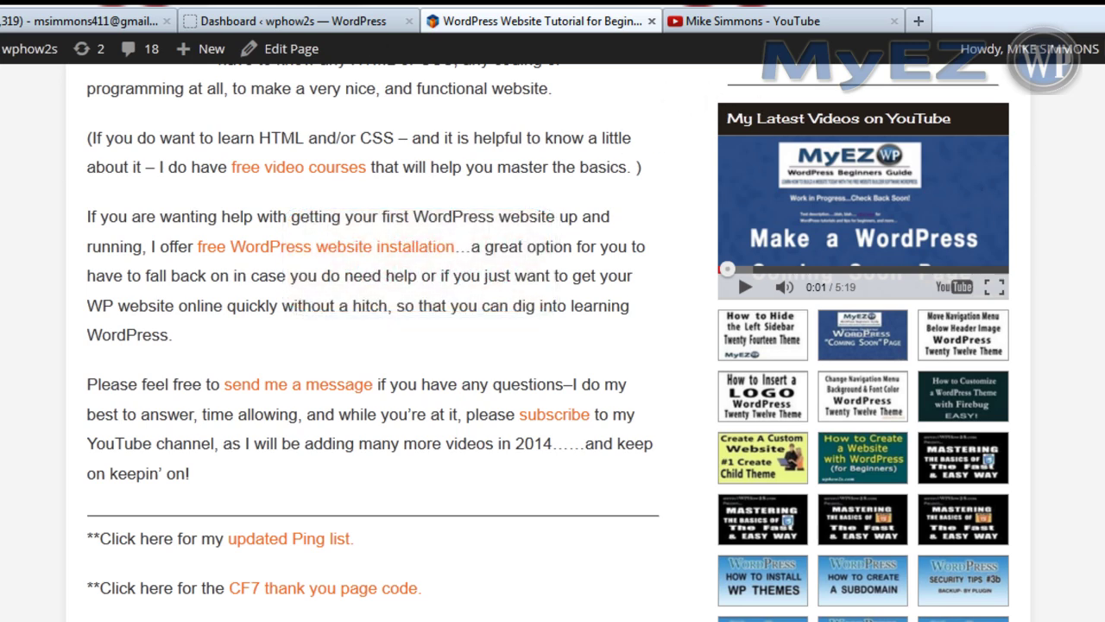
Step: Load the How to Hide the Left Sidebar Twenty Fourteen Theme video in the sidebar player and pause it at 0:02
scroll(553, 346, "up", 8)
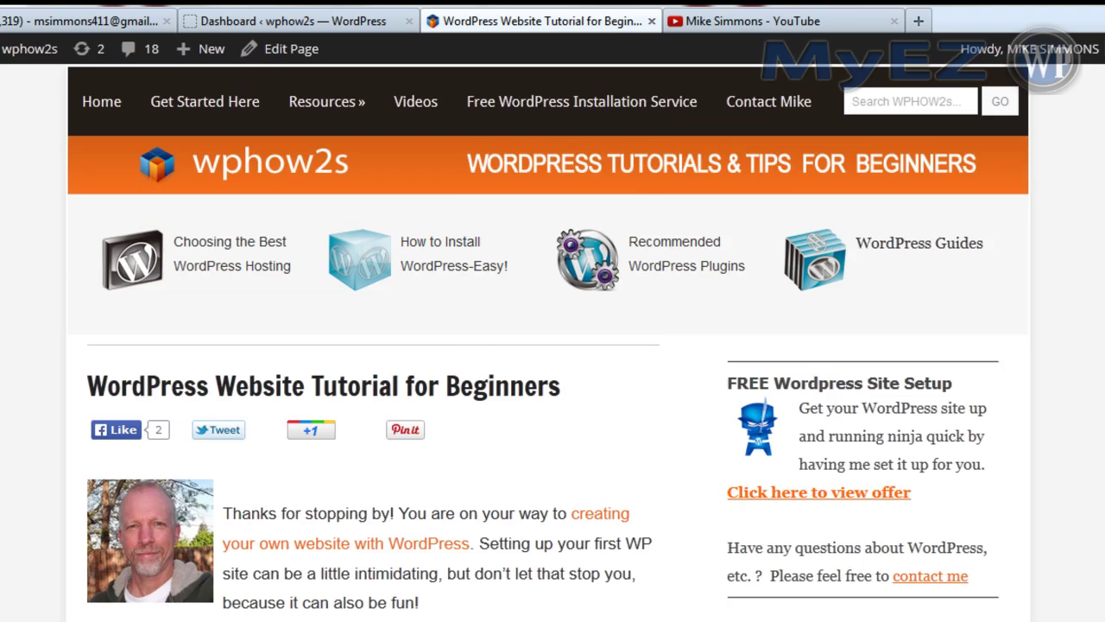
scroll(553, 346, "down", 10)
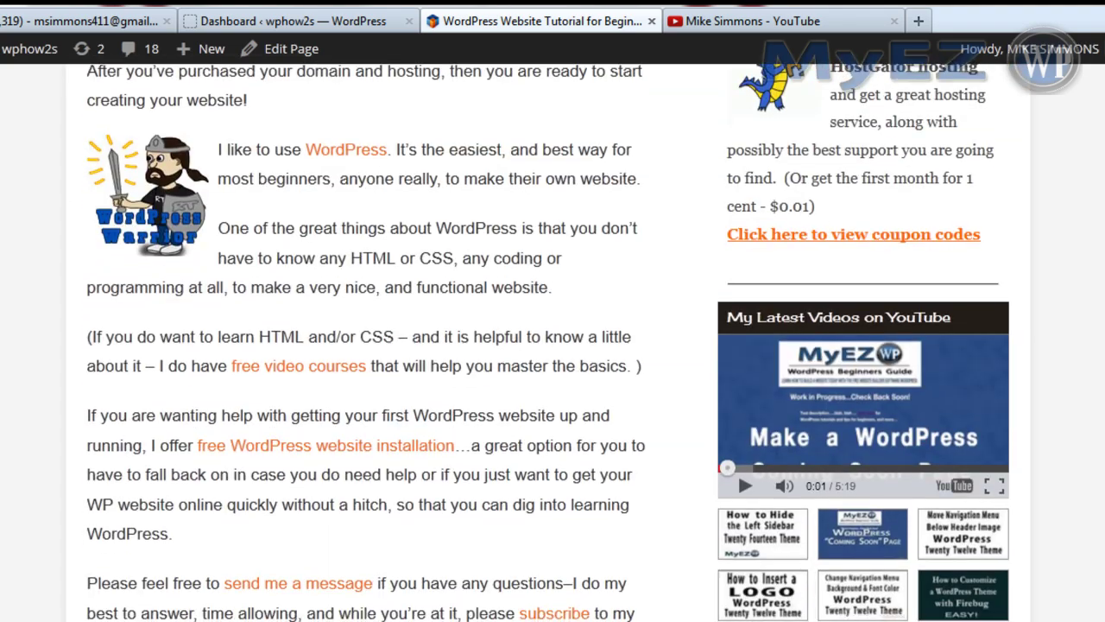
scroll(553, 346, "down", 5)
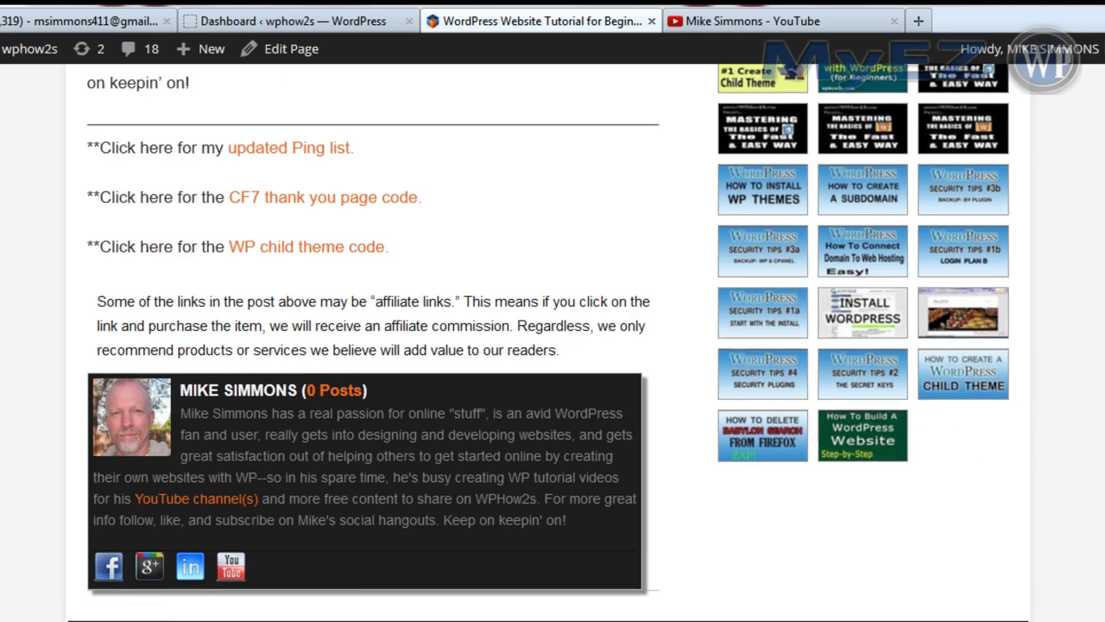
scroll(553, 345, "up", 6)
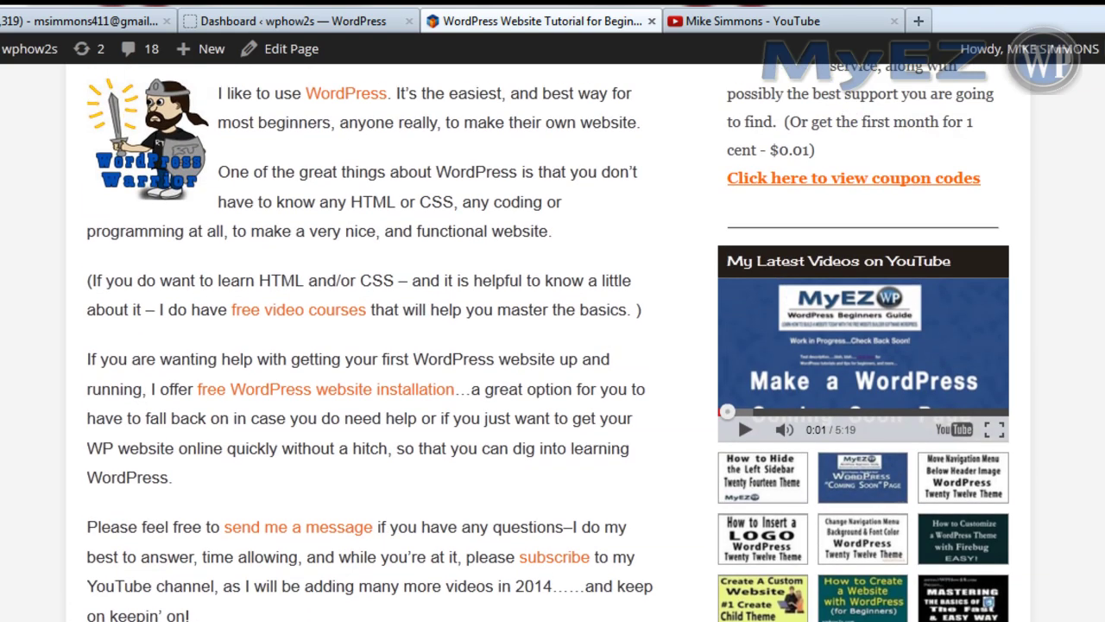
scroll(553, 345, "down", 3)
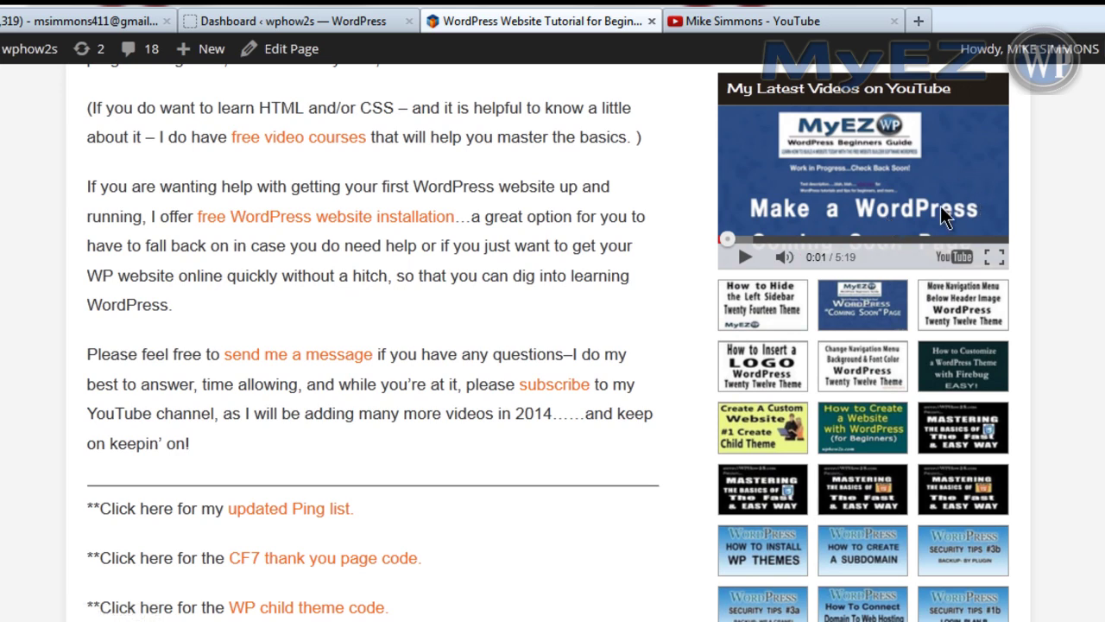
left_click(792, 296)
left_click(745, 257)
left_click(745, 258)
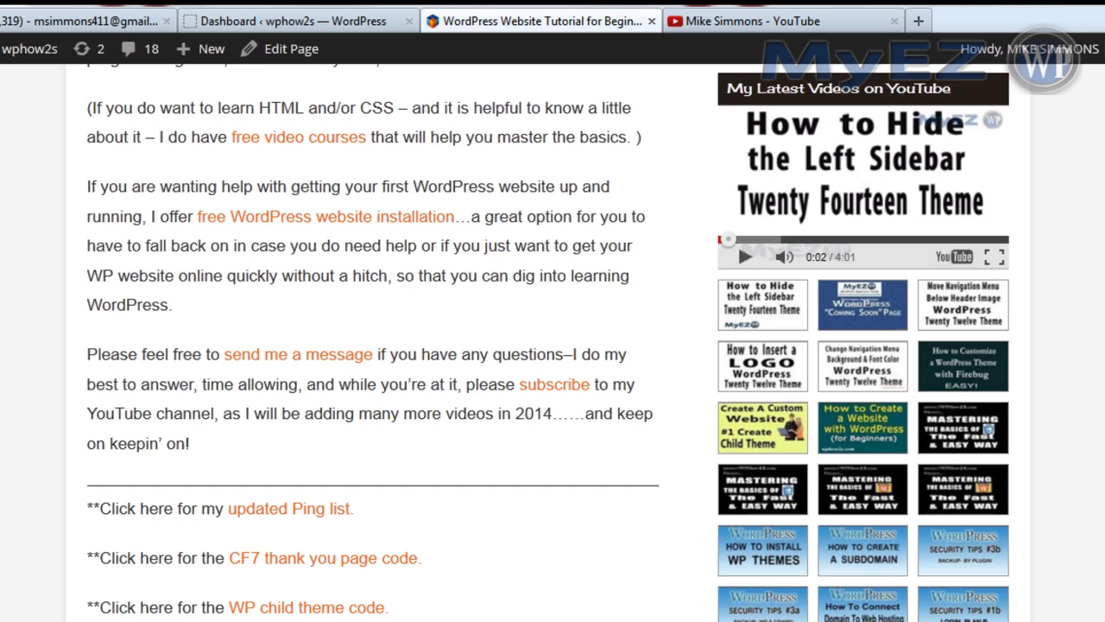
Step: Scroll through the 'WordPress Website Tutorial for Beginners' post, then return to its top
scroll(552, 345, "up", 4)
scroll(552, 345, "down", 2)
scroll(552, 346, "down", 1)
scroll(553, 346, "down", 1)
scroll(552, 345, "down", 1)
scroll(553, 345, "down", 1)
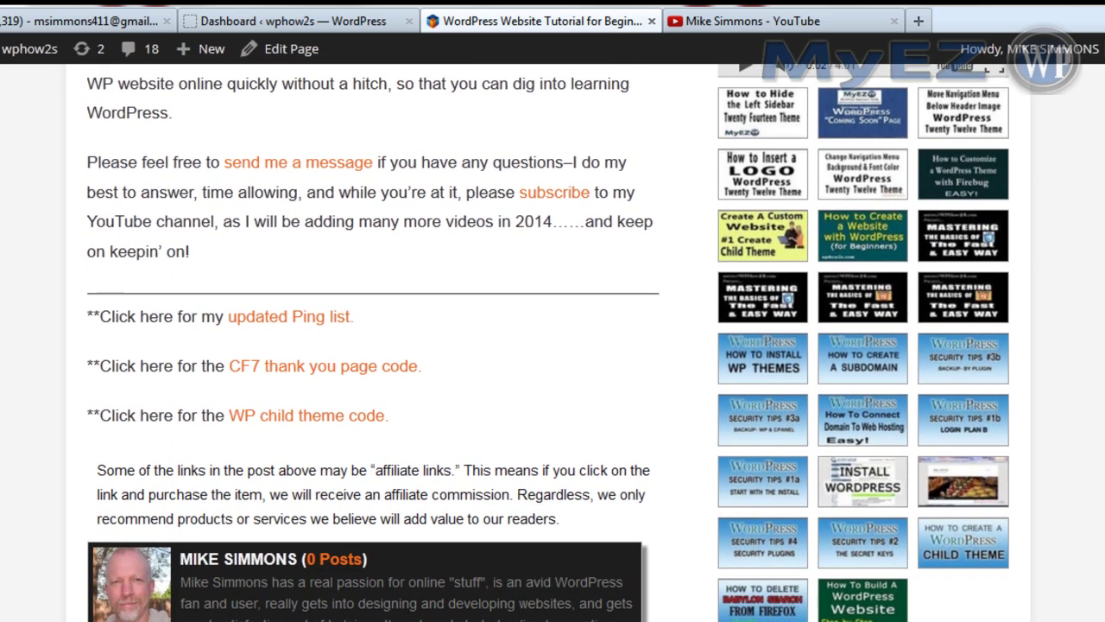
scroll(553, 346, "down", 2)
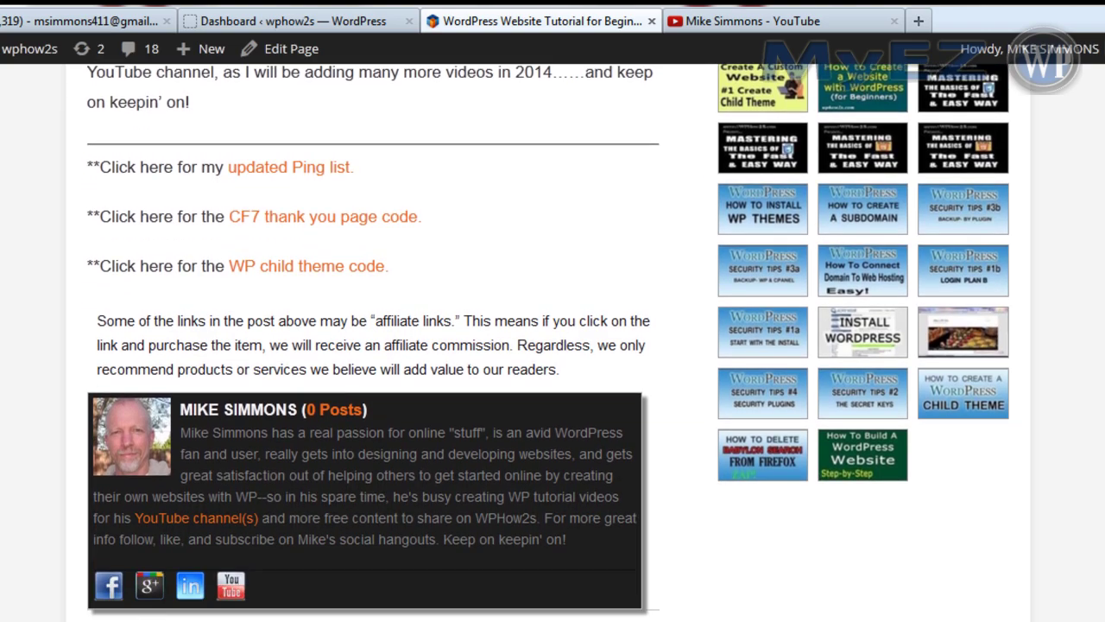
scroll(552, 346, "up", 7)
scroll(552, 346, "down", 6)
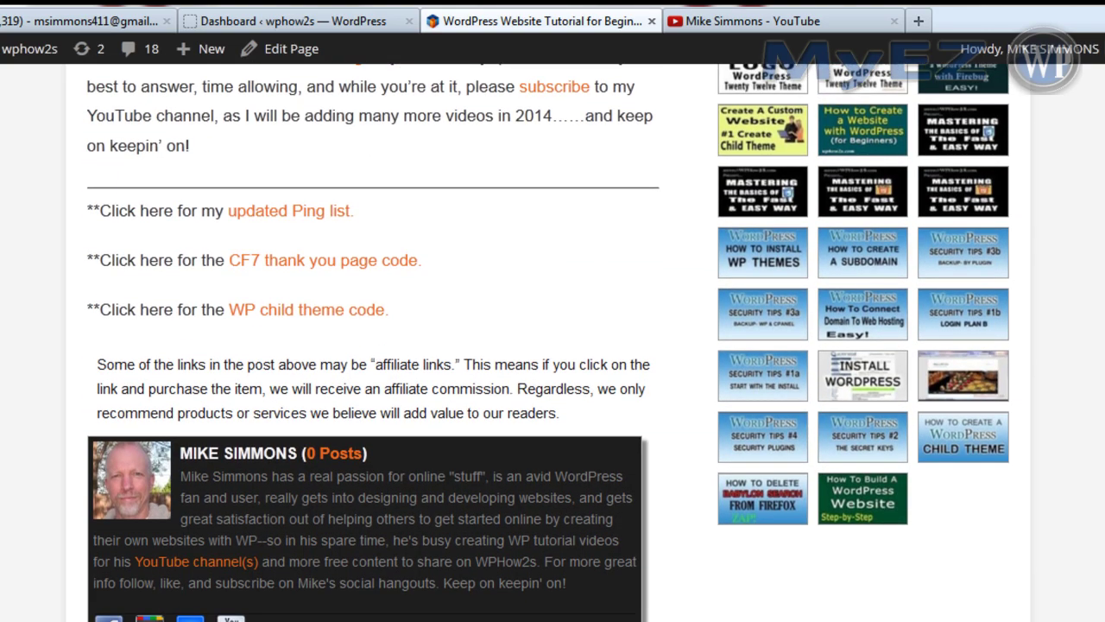
scroll(552, 345, "up", 5)
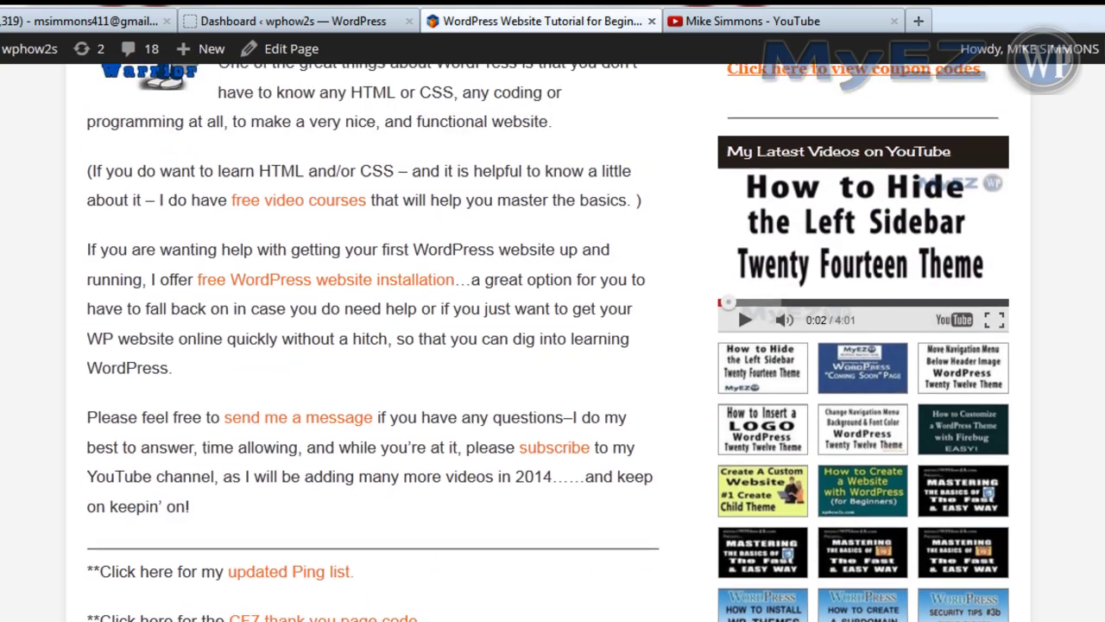
scroll(553, 345, "down", 6)
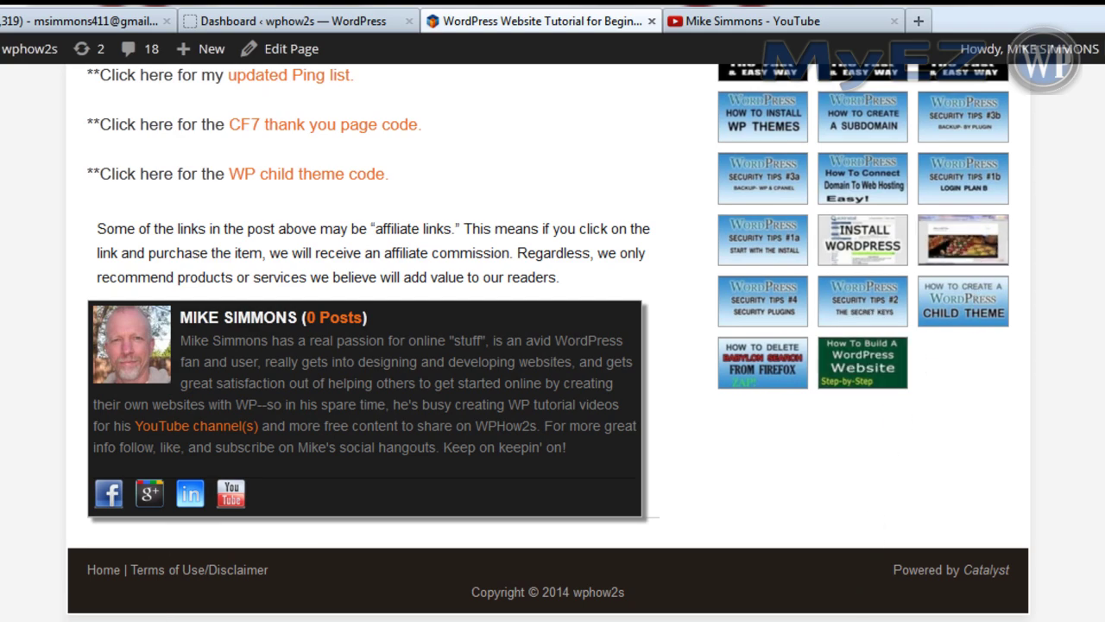
key("Home")
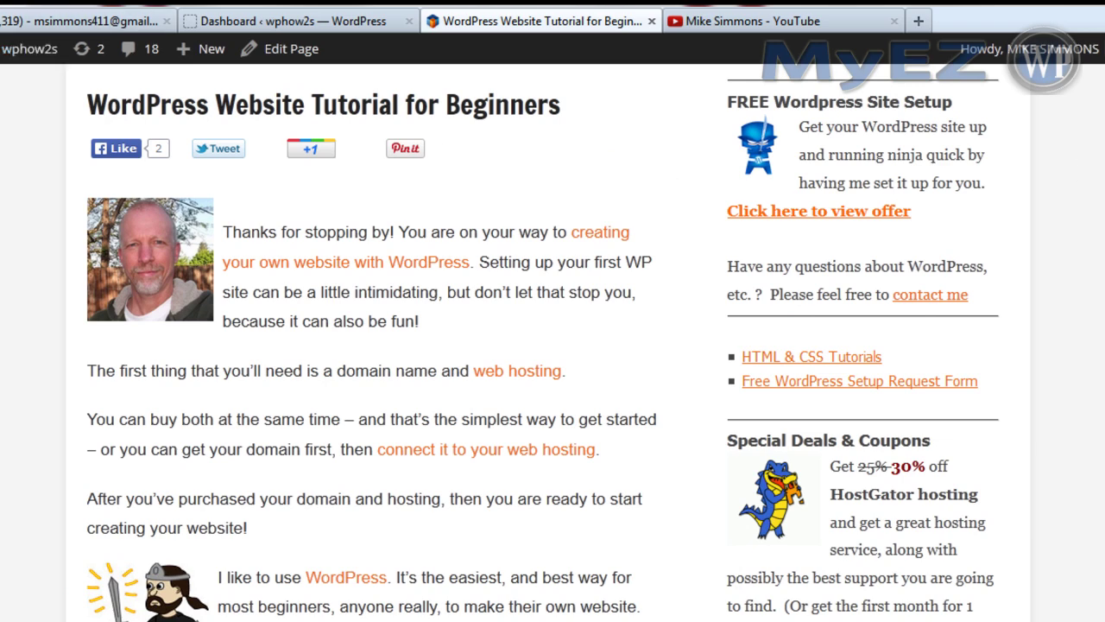
Step: From the dashboard's Plugins > Add New page, search 'youtube' and choose the Youtube Channel Gallery suggestion
left_click(277, 20)
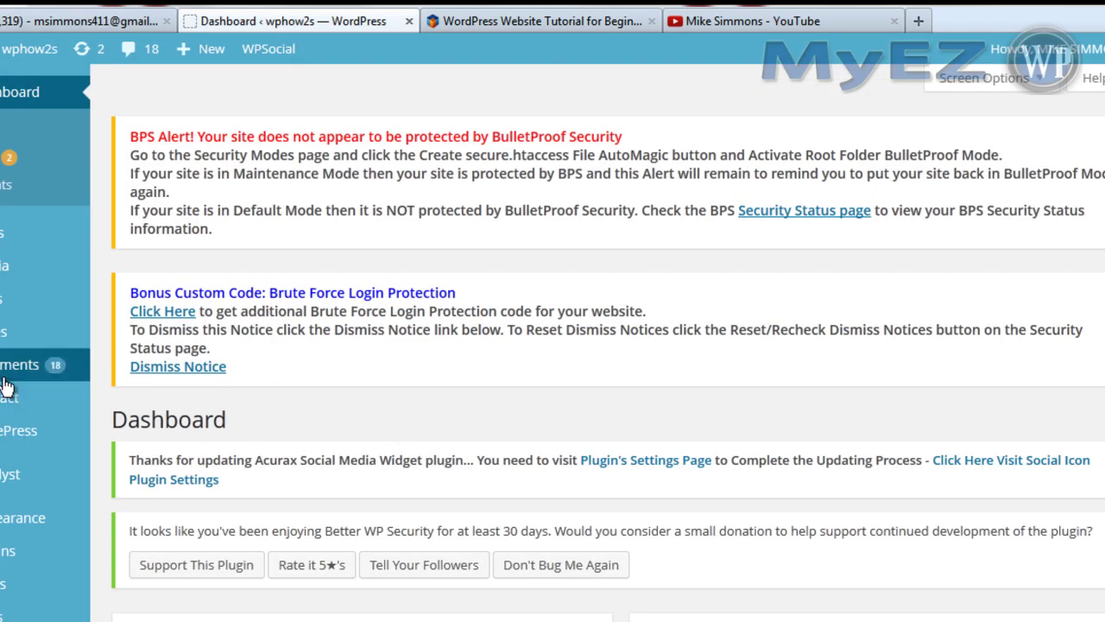
mouse_move(18, 562)
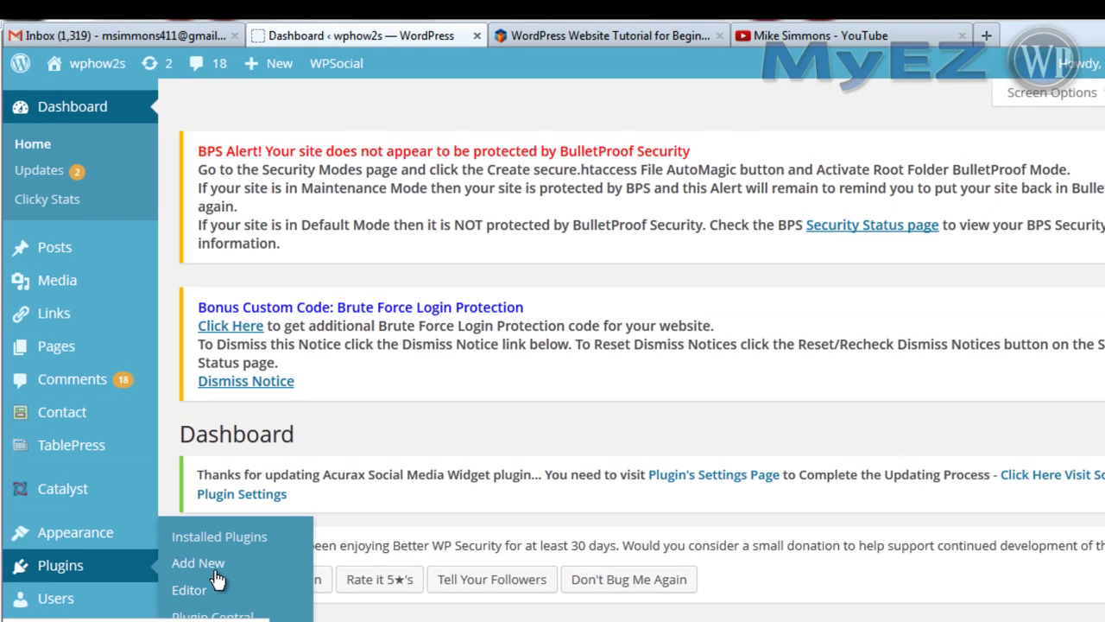
left_click(198, 566)
scroll(536, 354, "down", 1)
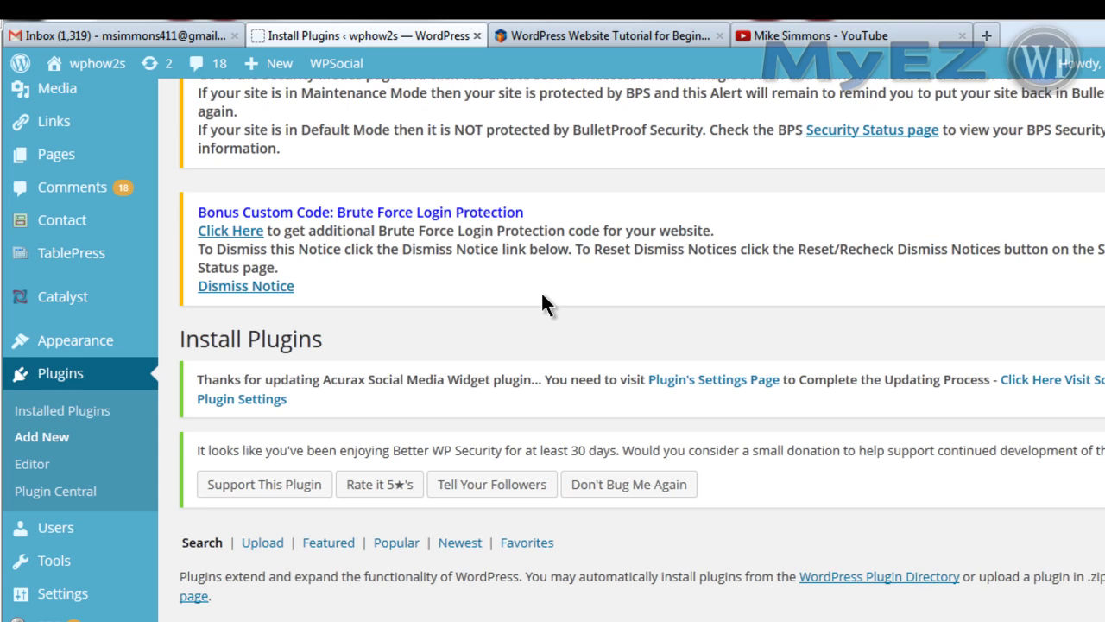
scroll(540, 291, "down", 2)
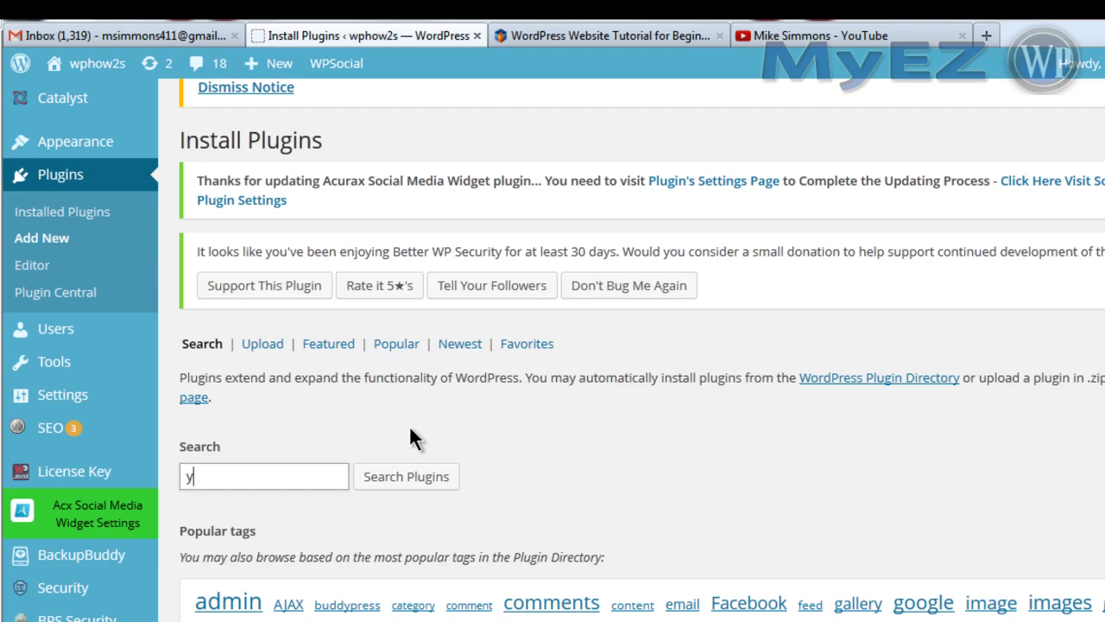
type("youtube")
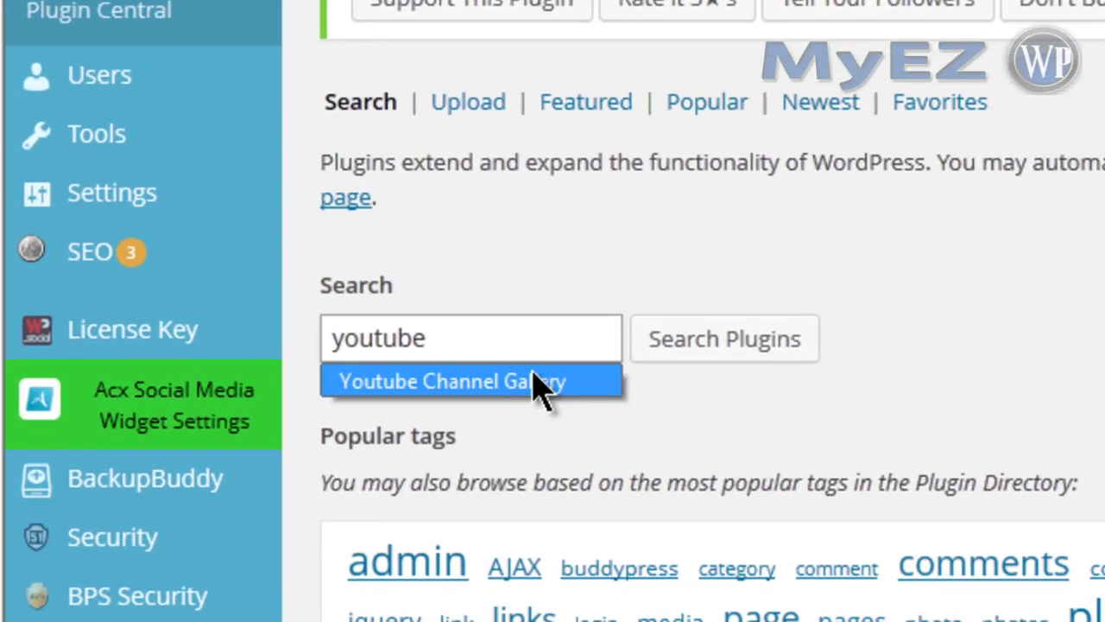
left_click(346, 468)
Step: Run the plugin search and check the details of Youtube Channel Gallery 1.8.6, already installed
left_click(678, 378)
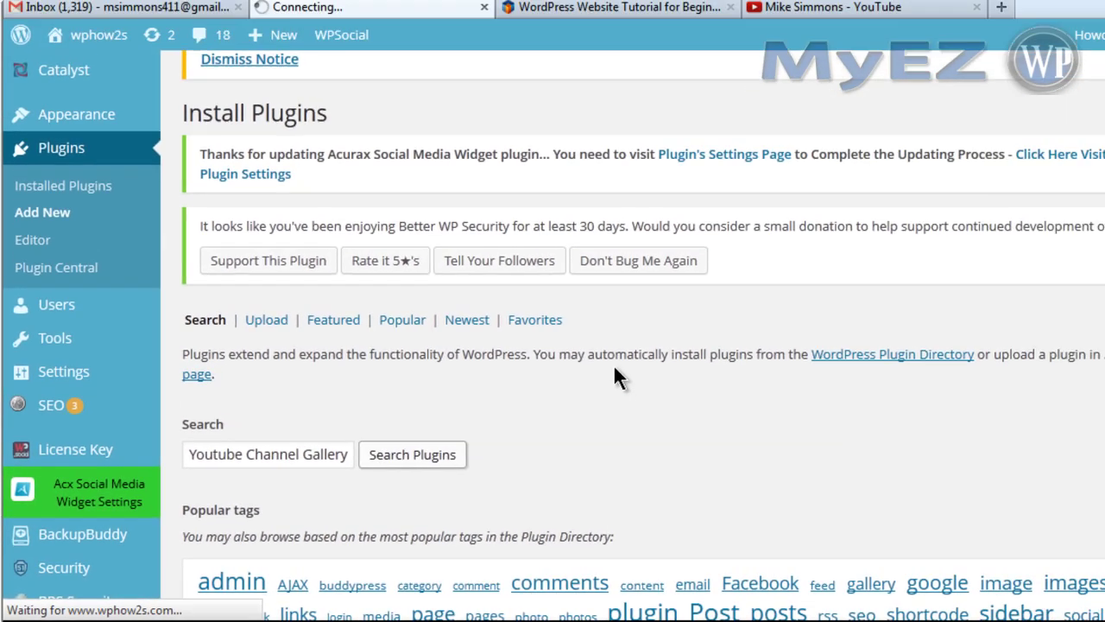
scroll(626, 380, "down", 4)
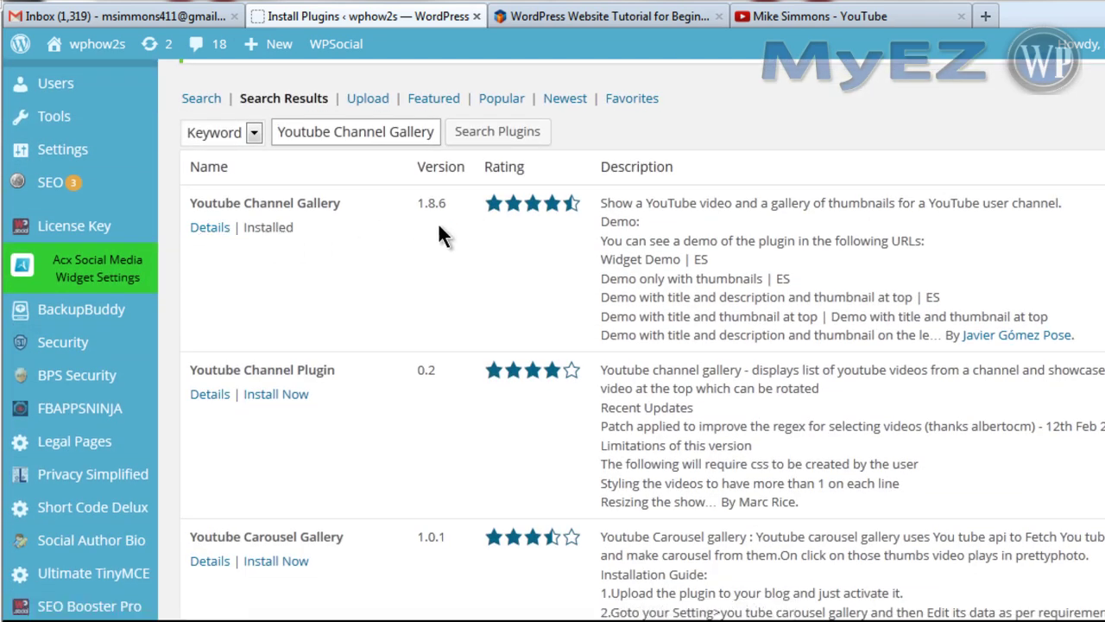
left_click(206, 228)
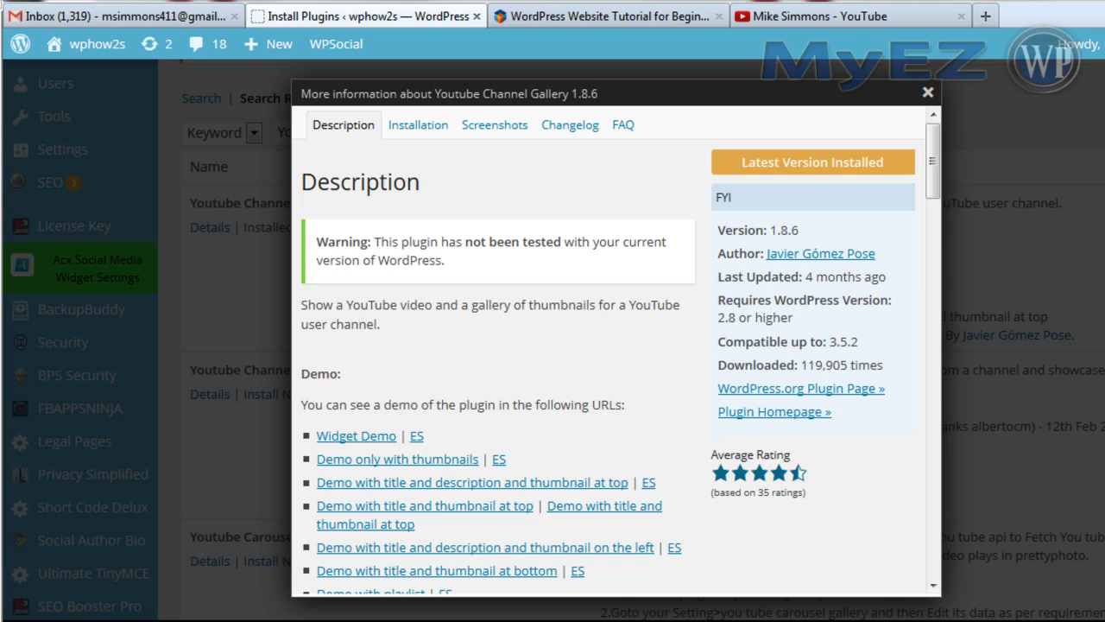
scroll(802, 275, "down", 2)
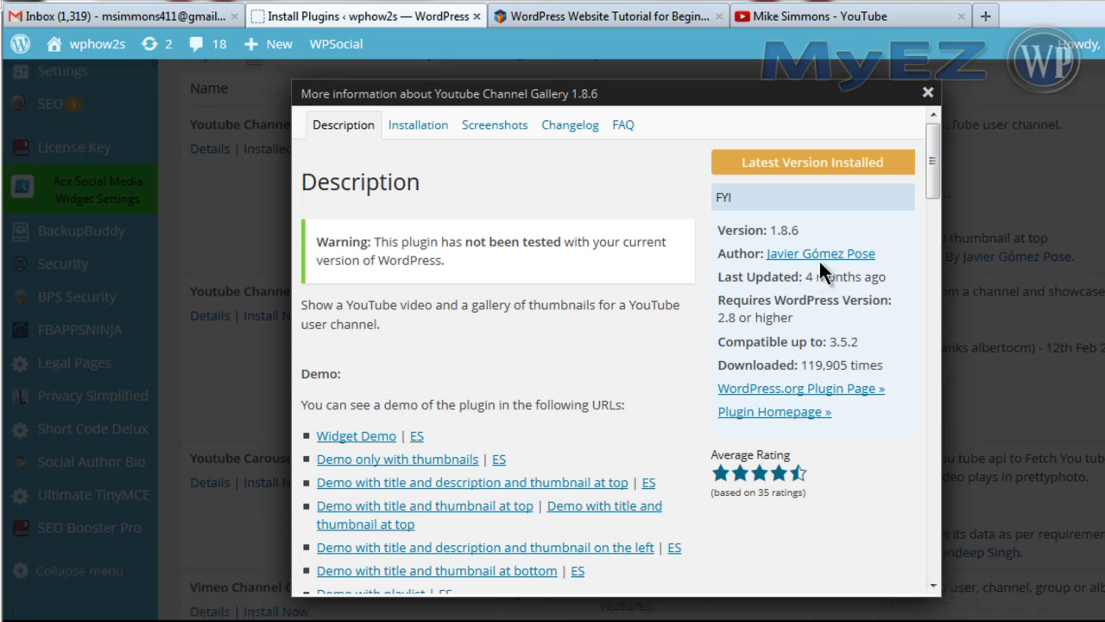
left_click(243, 162)
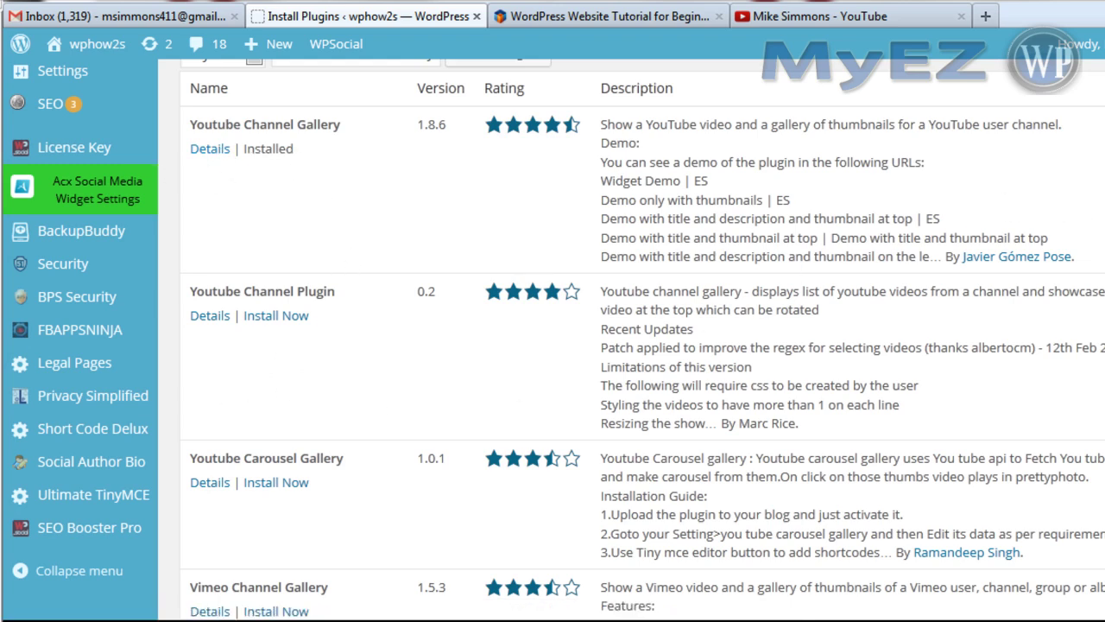
scroll(639, 345, "up", 5)
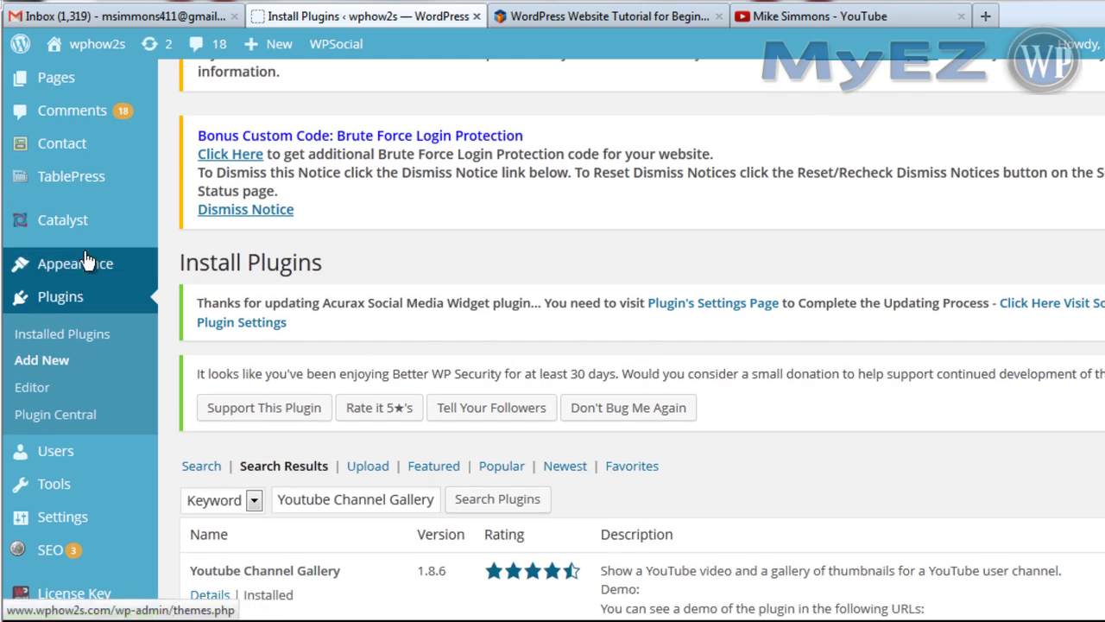
Step: Go to Appearance > Widgets and find the Youtube Channel Gallery widget in the sidebar
mouse_move(82, 264)
left_click(193, 319)
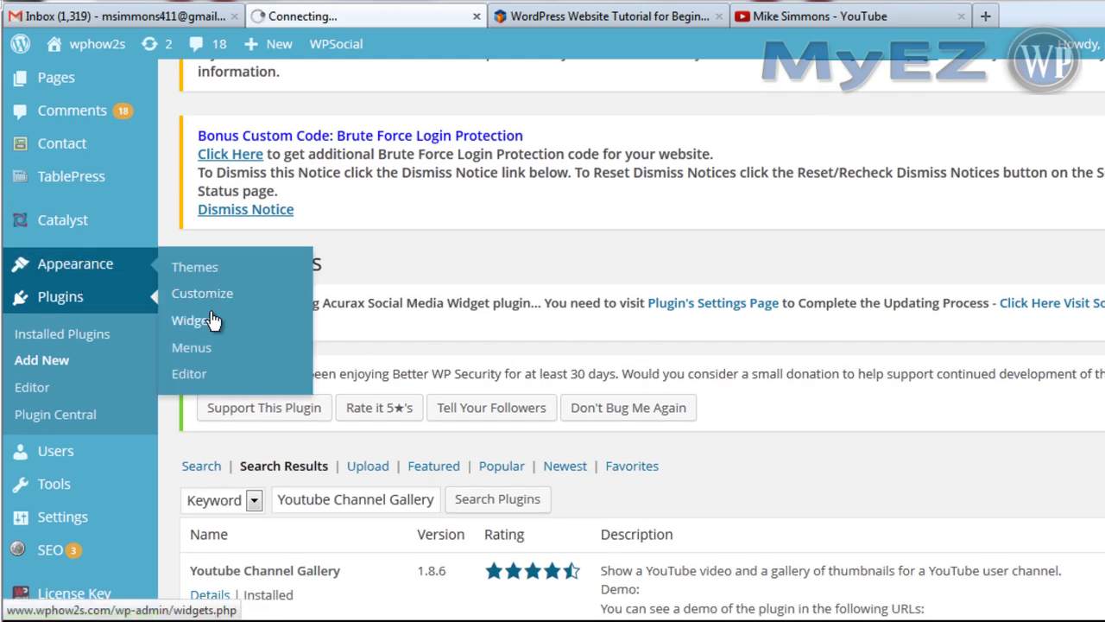
scroll(373, 345, "down", 8)
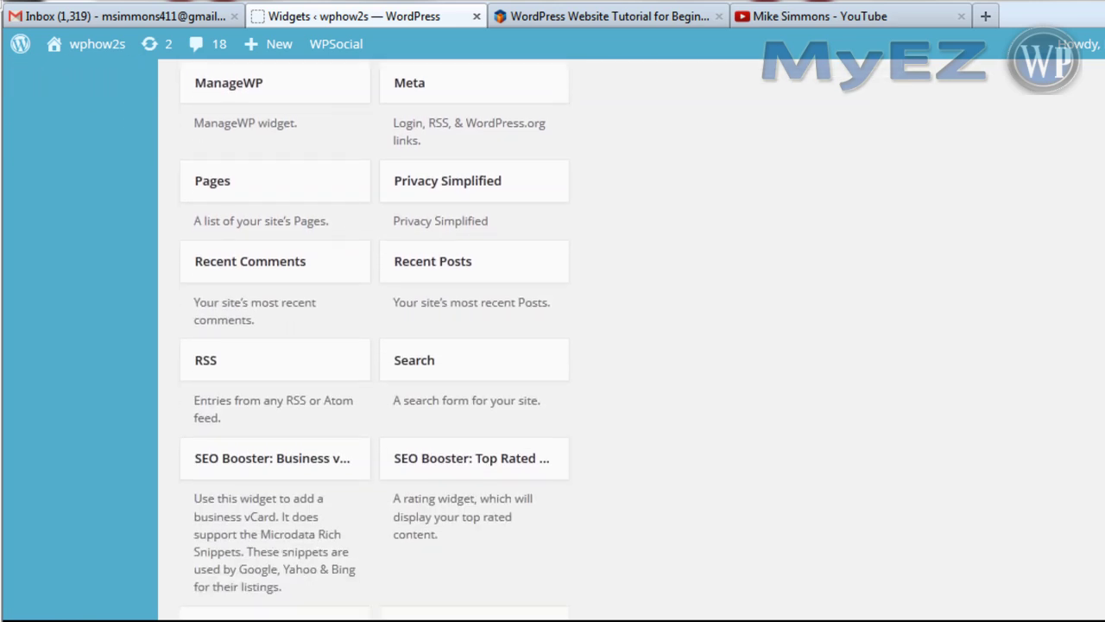
scroll(422, 387, "down", 1)
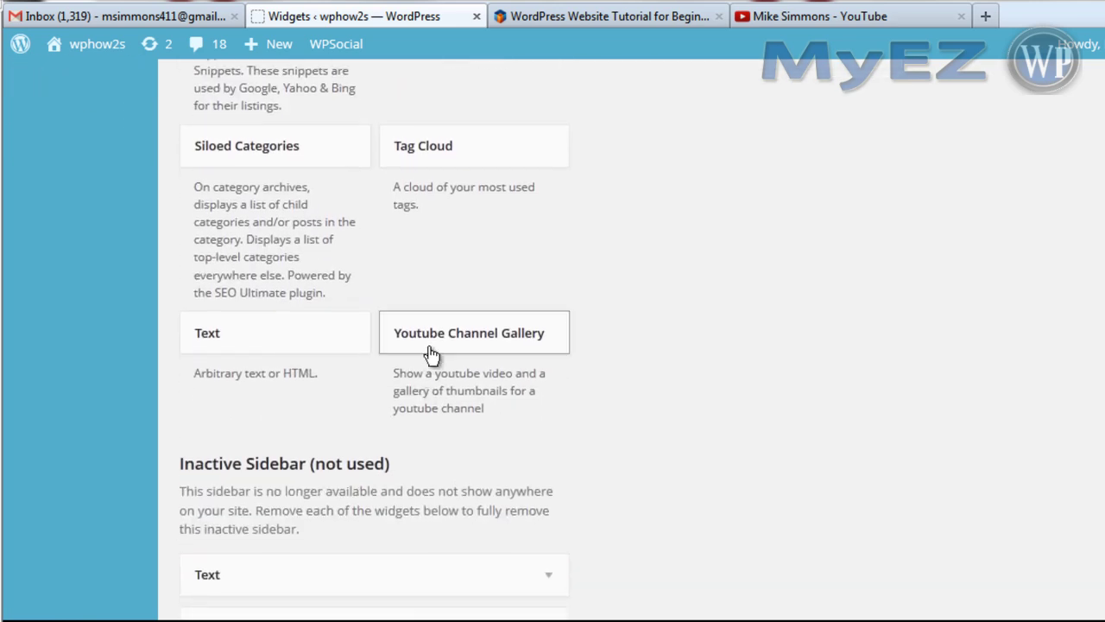
scroll(888, 283, "up", 18)
scroll(887, 283, "down", 5)
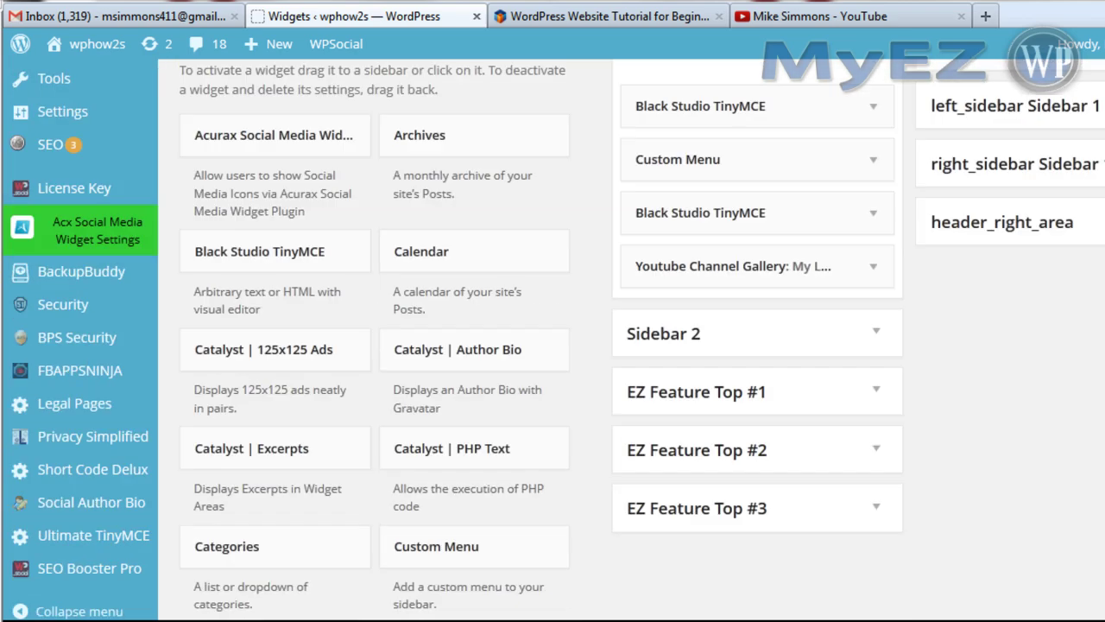
Step: Expand the Youtube Channel Gallery widget, keep its feed on user uploads, and highlight the channel URL in Notepad
left_click(876, 269)
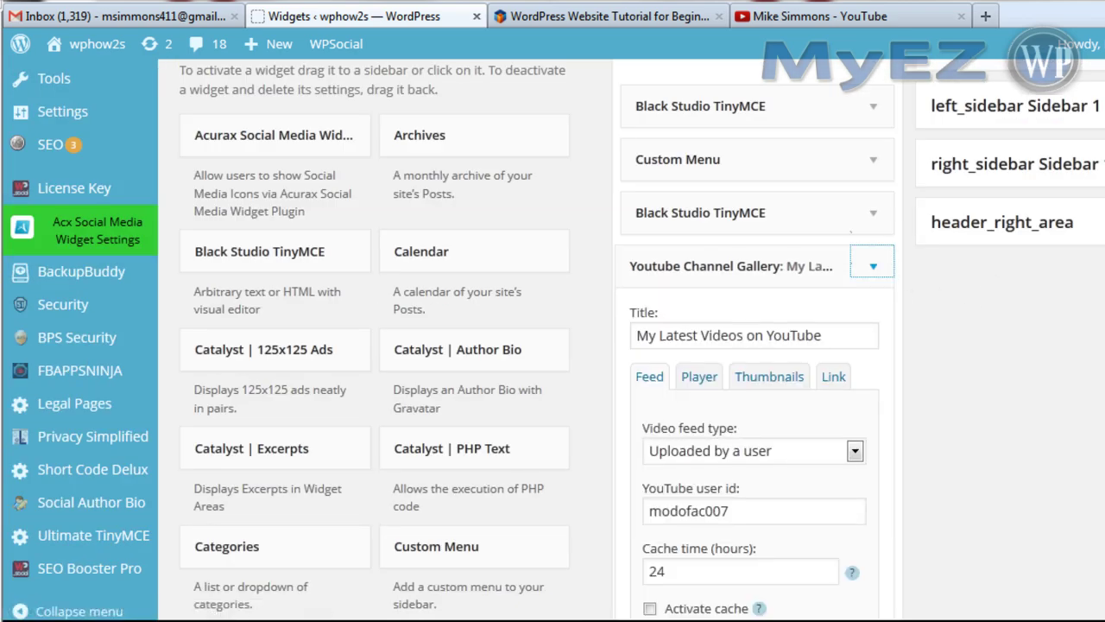
scroll(766, 173, "down", 3)
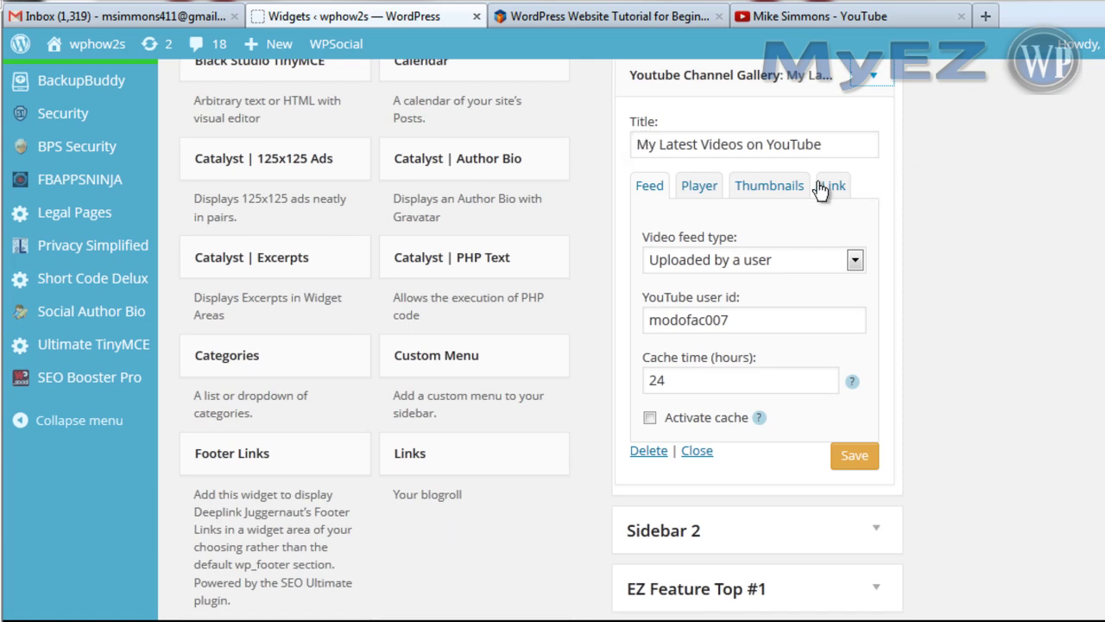
left_click(855, 260)
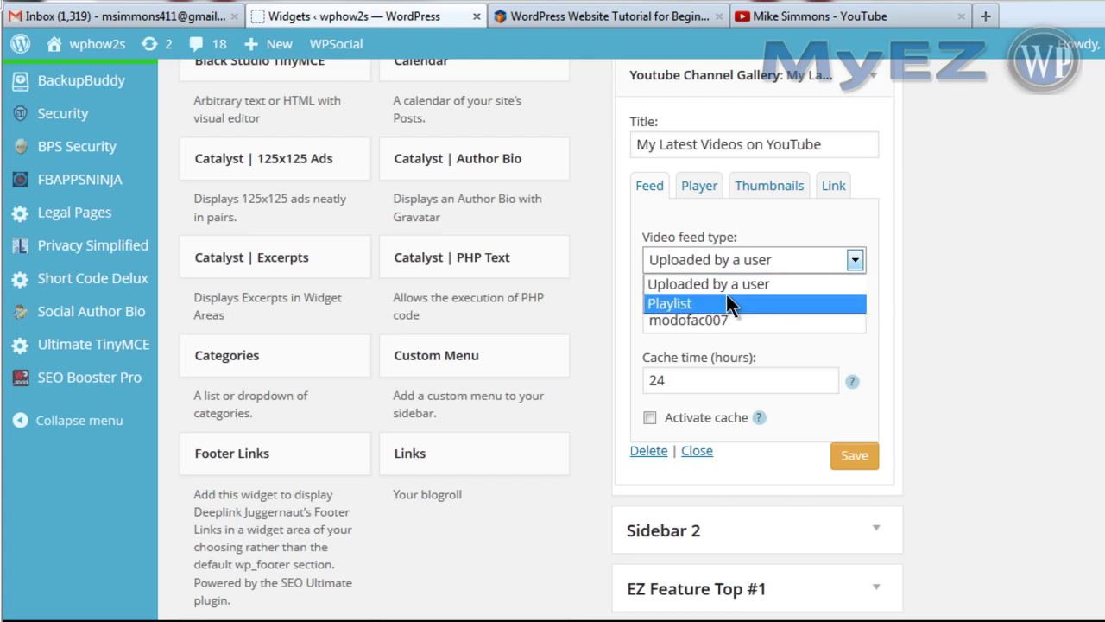
left_click(771, 281)
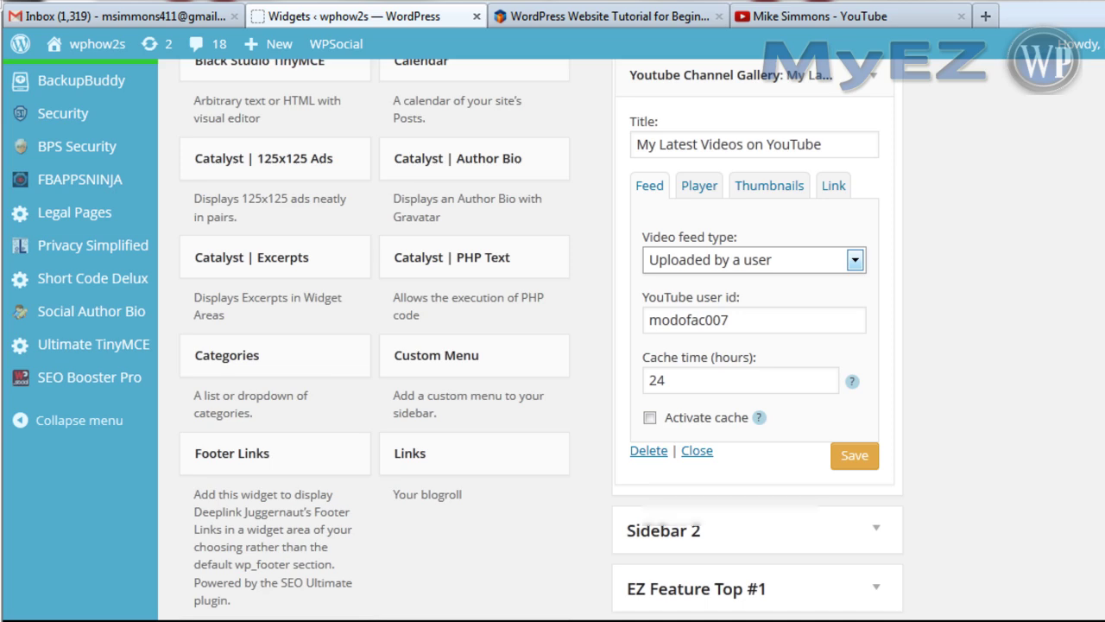
key("alt+Tab")
left_click_drag(131, 73, 625, 67)
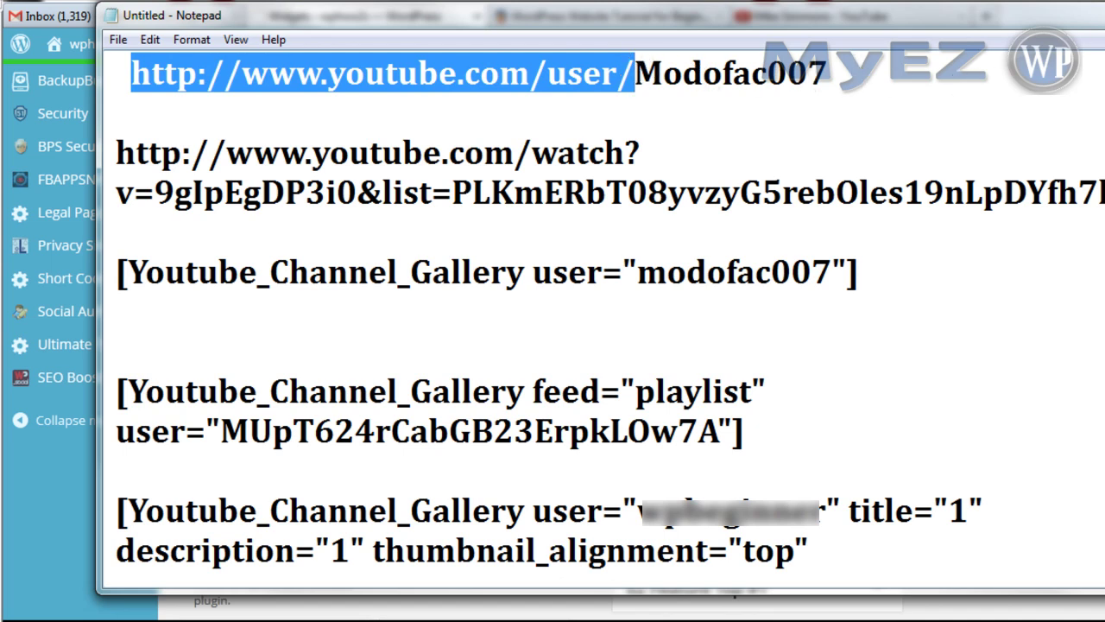
Step: Change the gallery widget's video feed type to Playlist
key("alt+Tab")
left_click(855, 260)
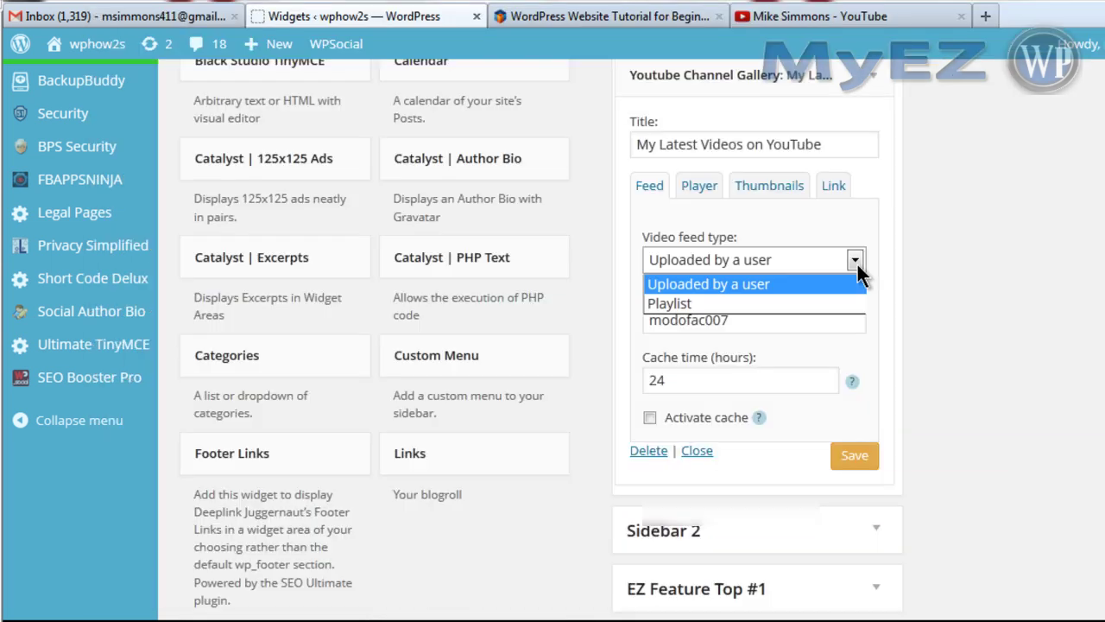
left_click(730, 304)
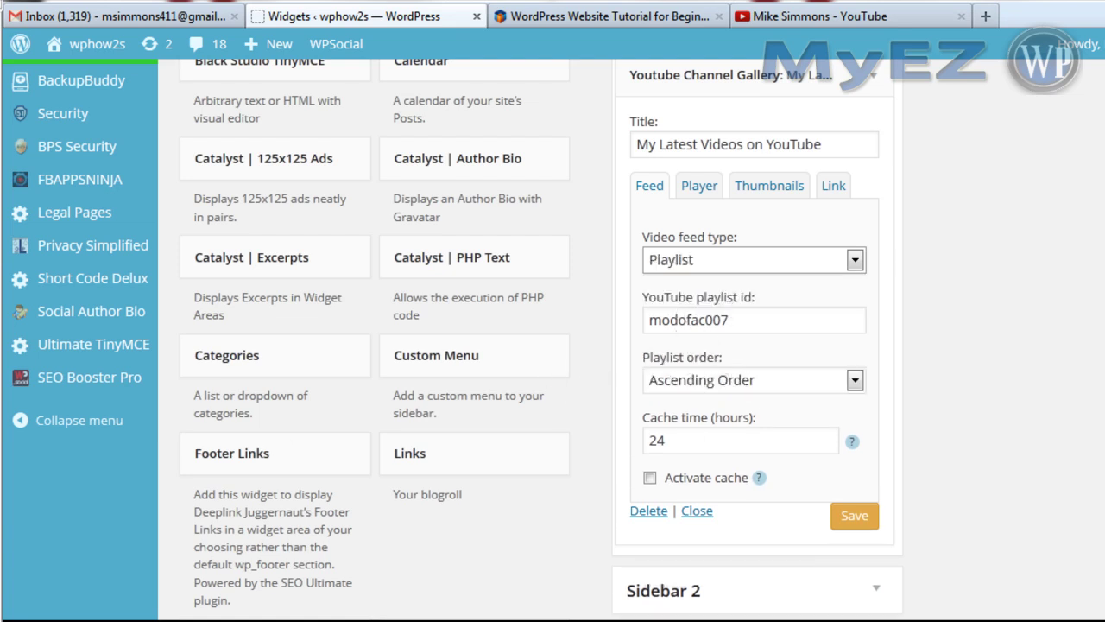
Step: Highlight the playlist id inside the YouTube watch link in Notepad
key("alt+Tab")
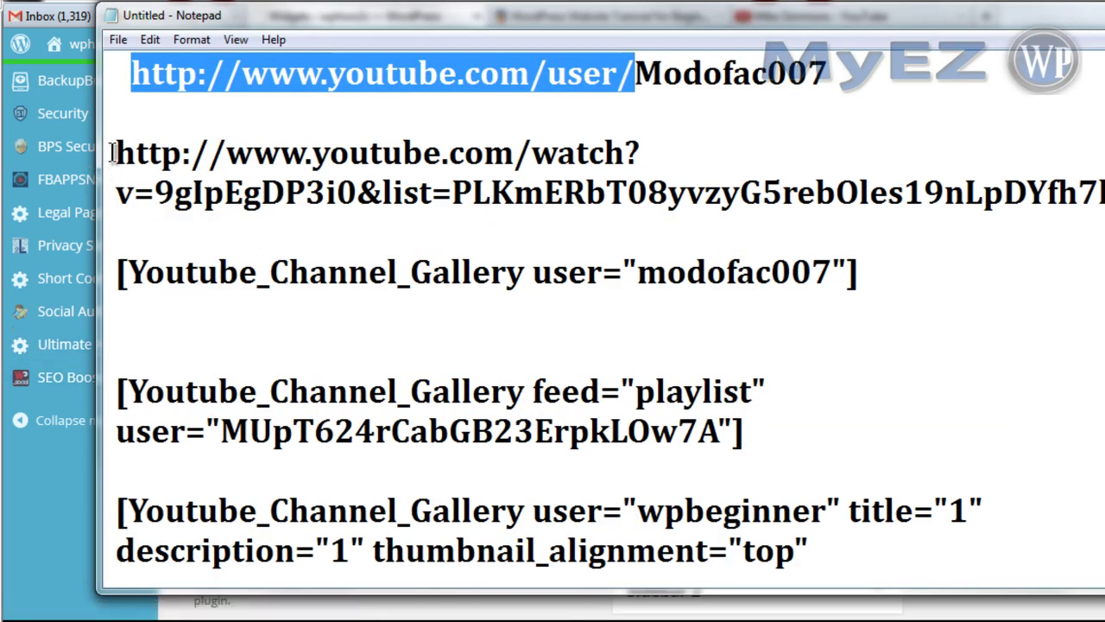
left_click_drag(121, 149, 829, 246)
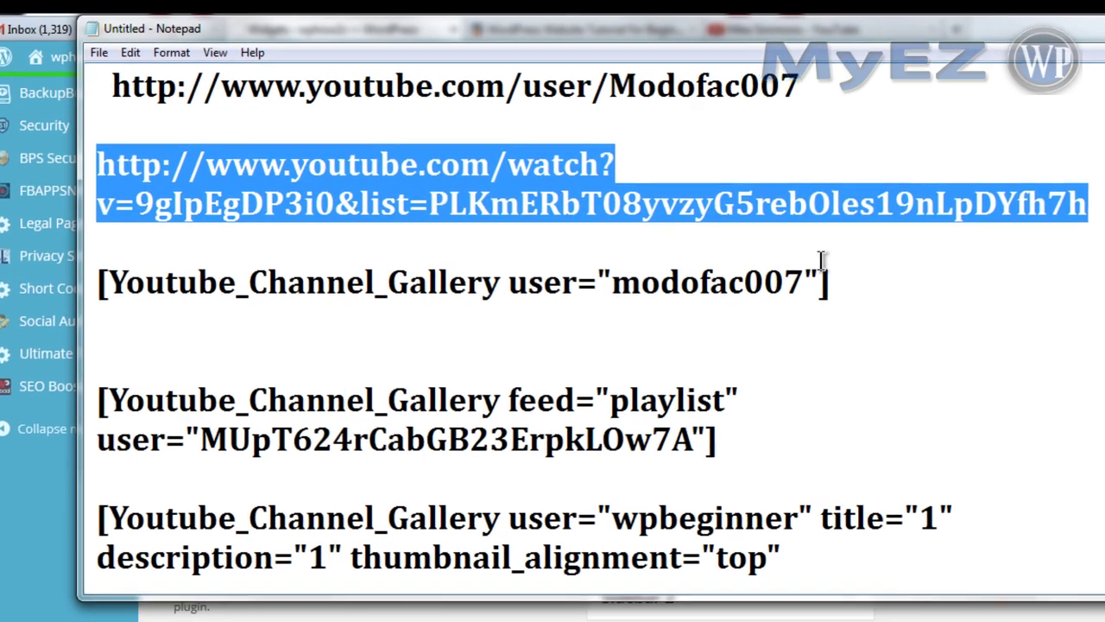
left_click(176, 180)
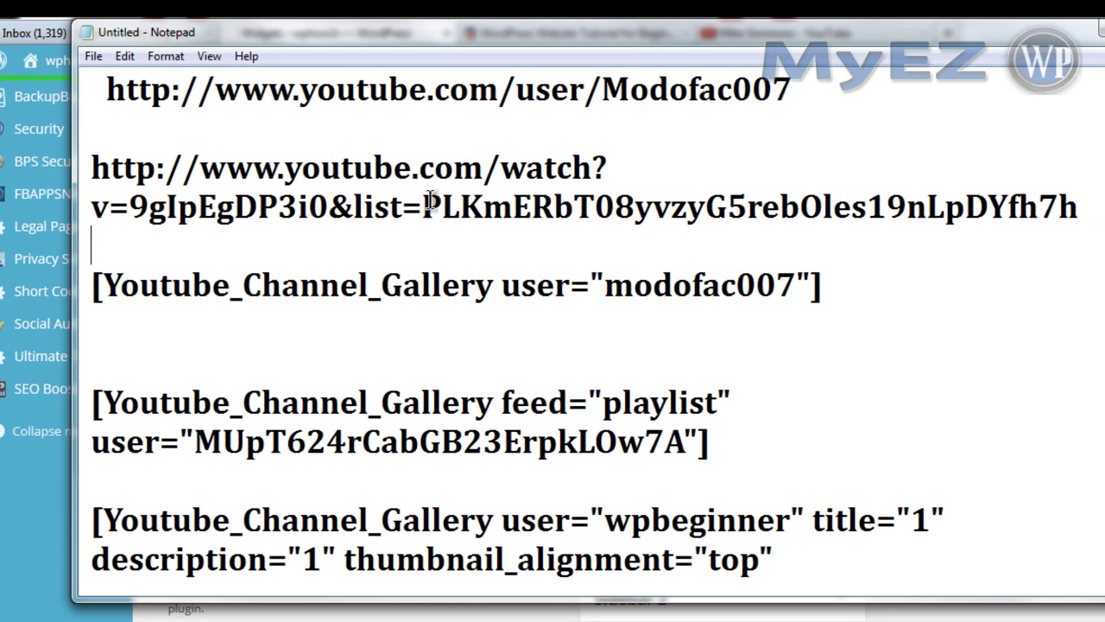
left_click_drag(461, 202, 1081, 201)
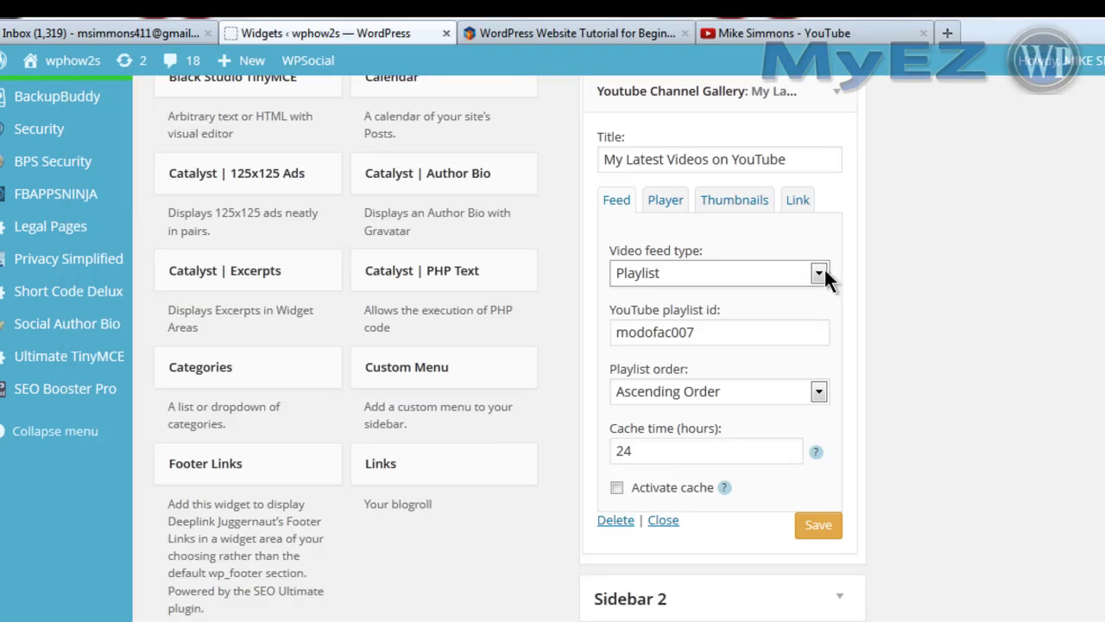
left_click(822, 268)
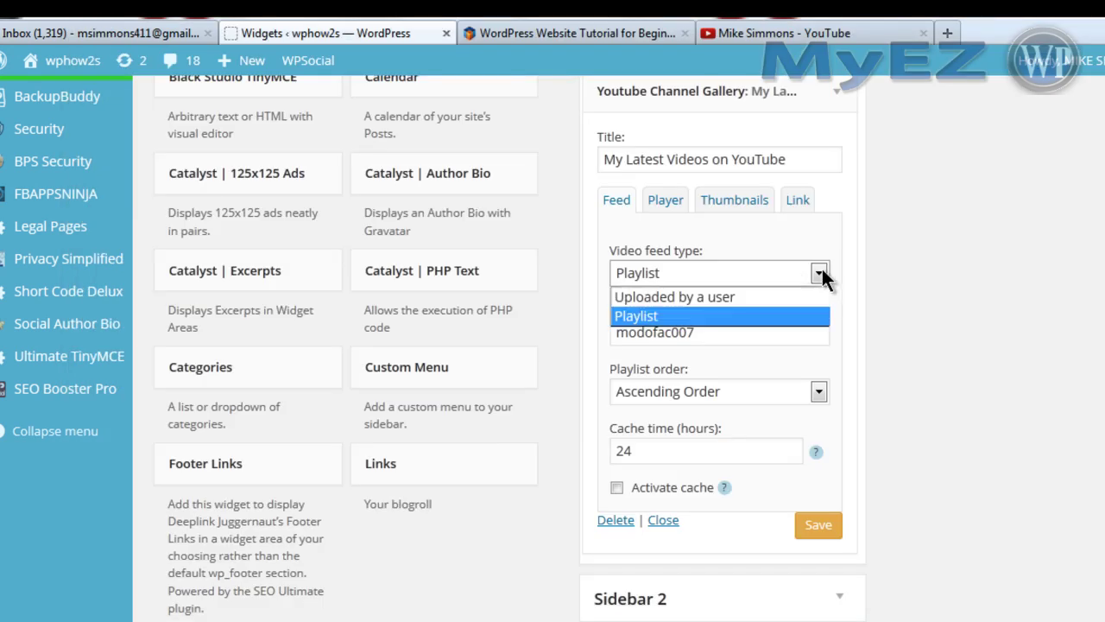
Step: Set the feed type back to Uploaded by a user and activate the cache, checking the live site
left_click(737, 299)
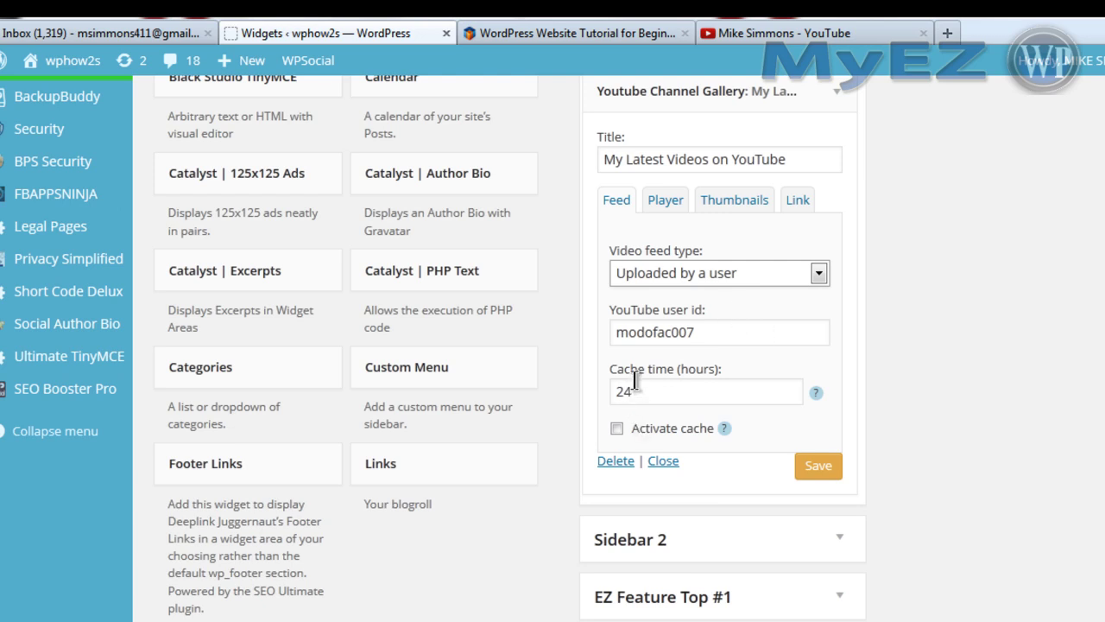
left_click(616, 428)
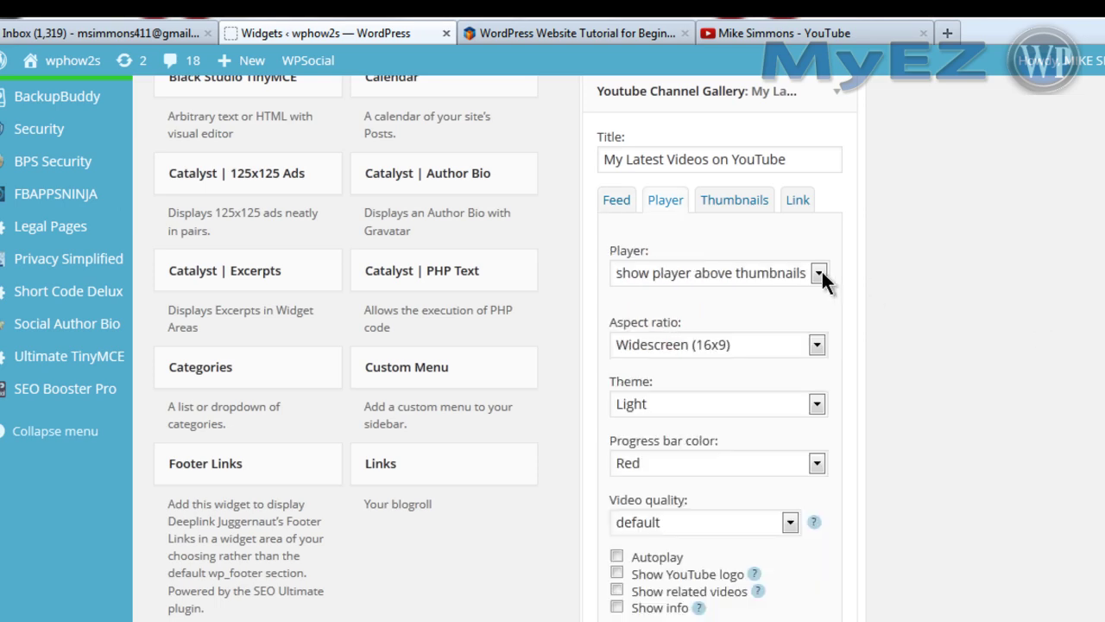
left_click(553, 32)
scroll(553, 345, "down", 5)
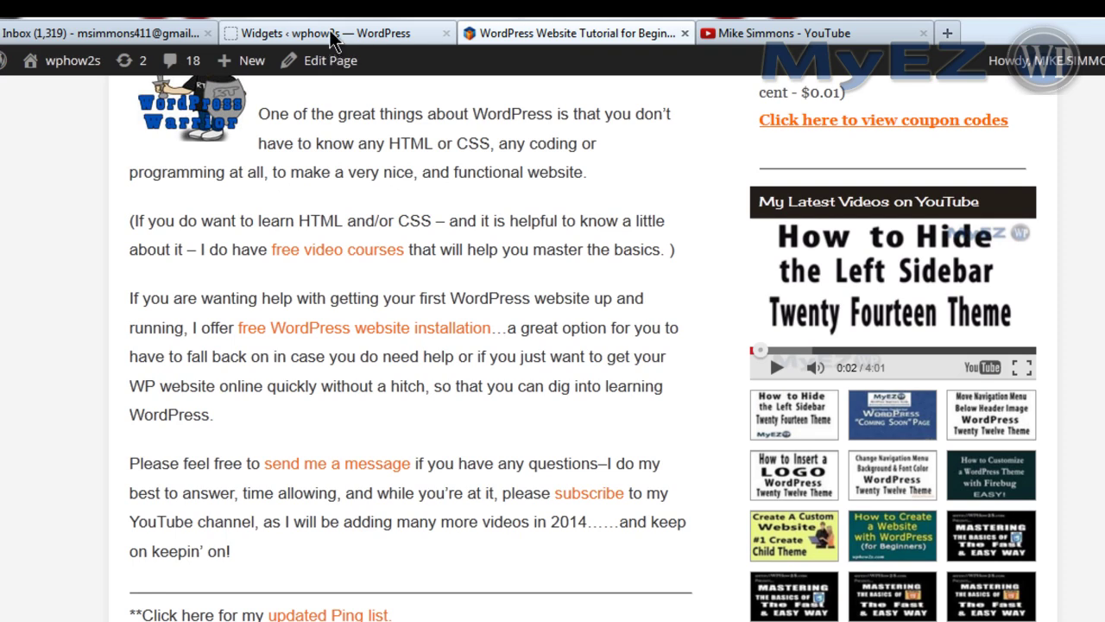
left_click(332, 34)
Step: Keep the player above the thumbnails with a Widescreen (16x9) aspect ratio, comparing against the live sidebar
left_click(820, 273)
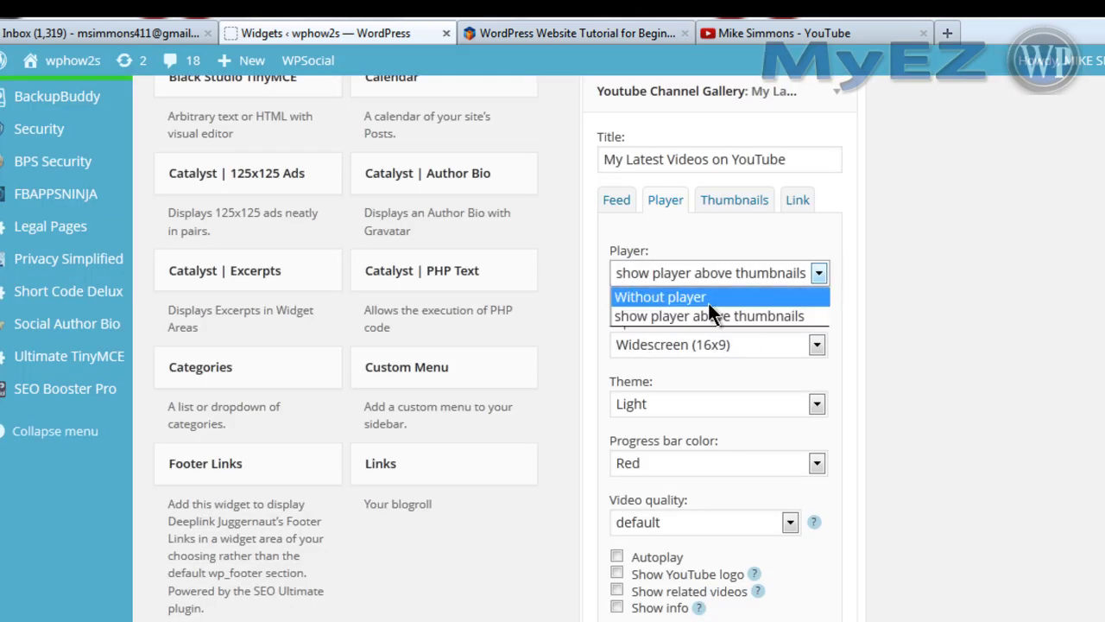
left_click(911, 349)
left_click(816, 346)
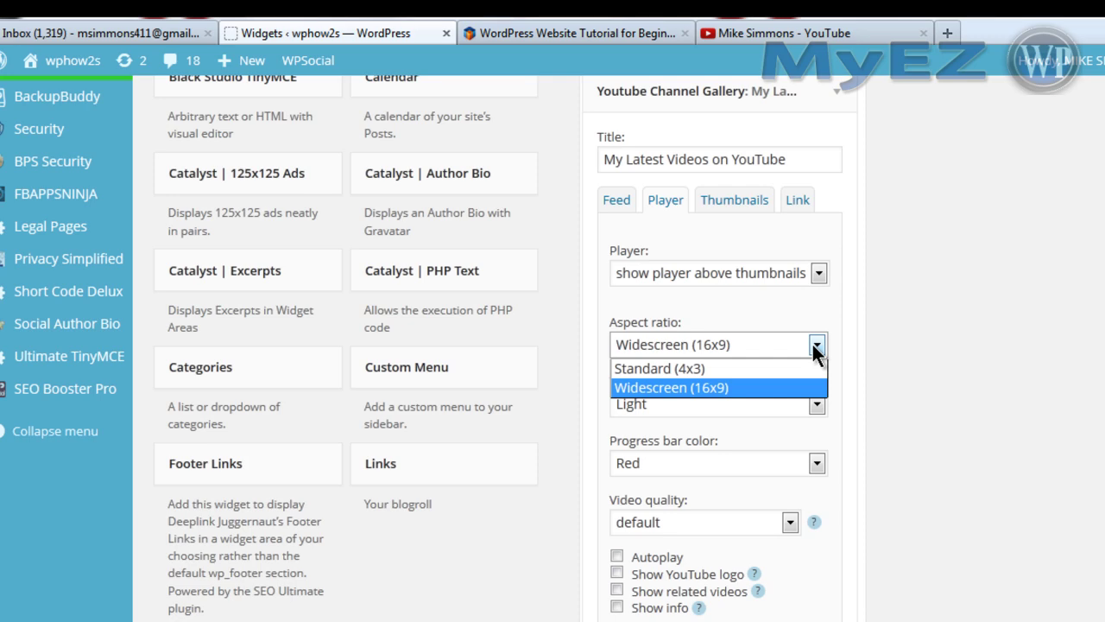
left_click(812, 342)
key("ctrl+Tab")
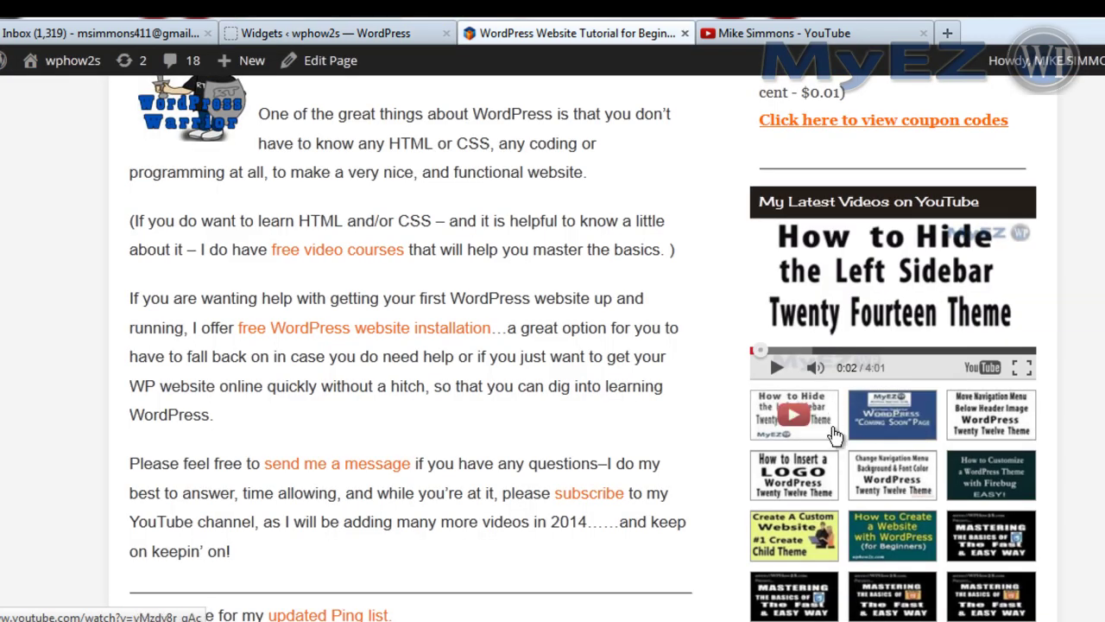
left_click(370, 32)
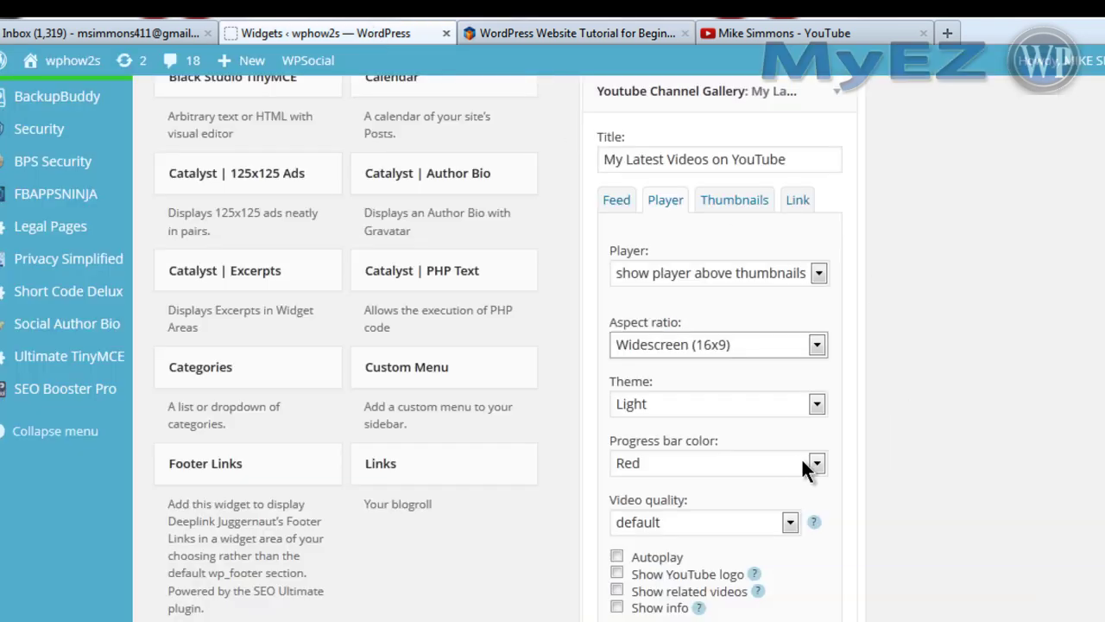
Step: Review the widget's Thumbnails tab: 27 videos, width 85, Widescreen (16x9), 3 columns
scroll(510, 345, "down", 5)
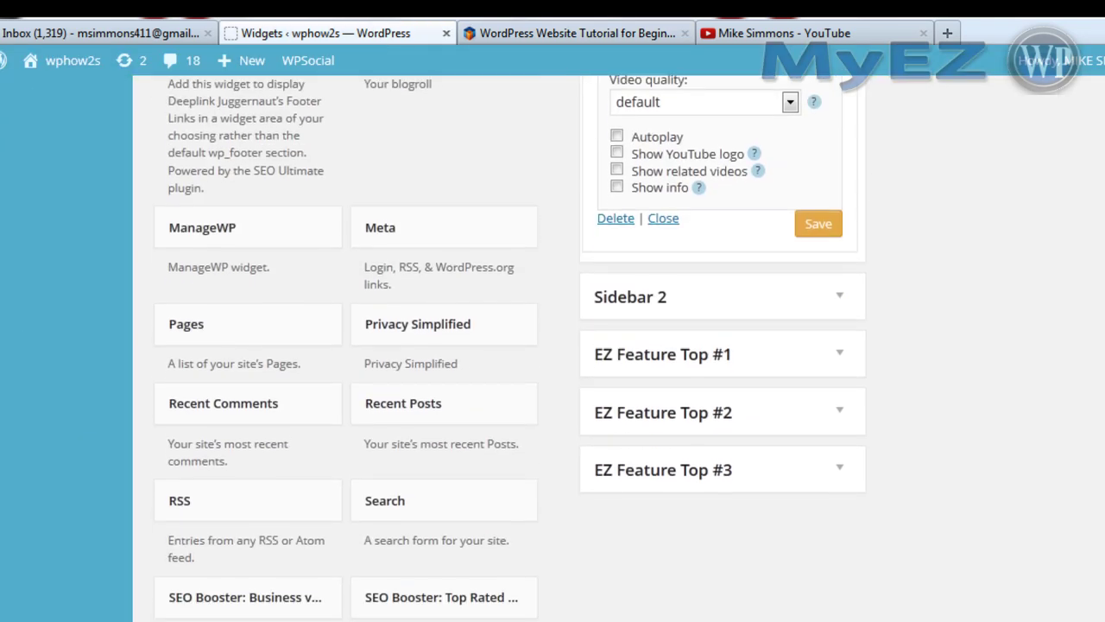
scroll(509, 345, "up", 10)
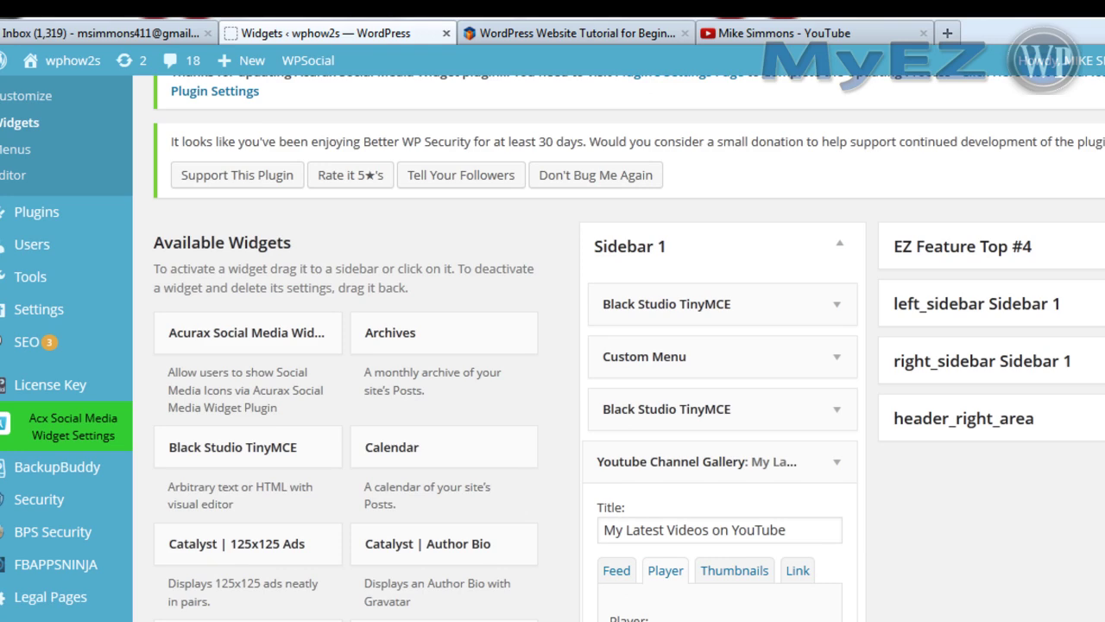
scroll(717, 345, "down", 4)
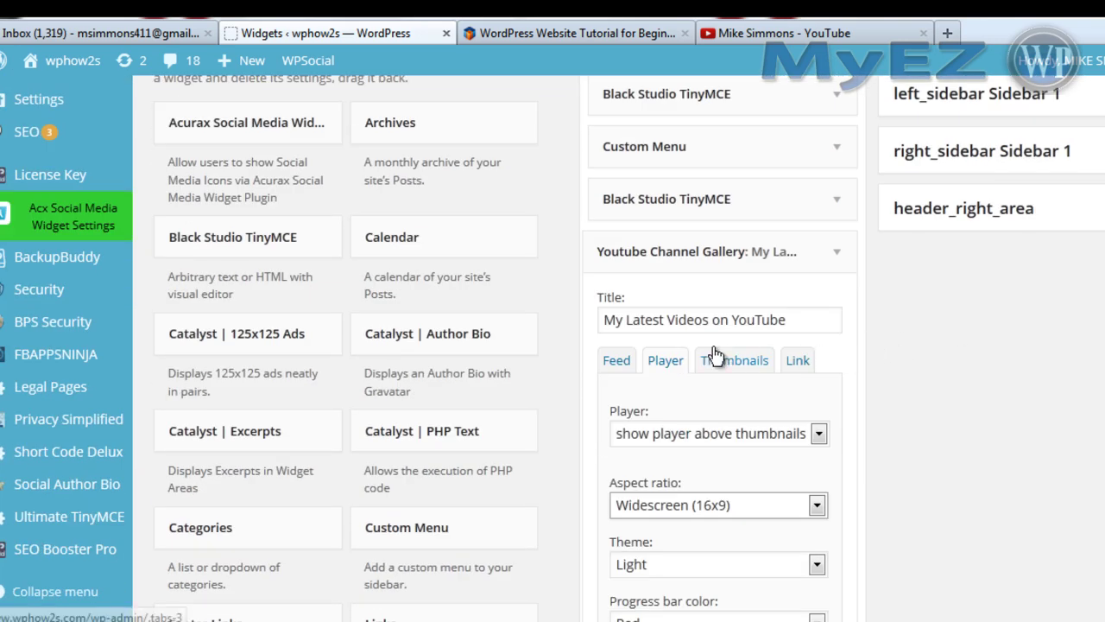
left_click(725, 360)
scroll(725, 360, "down", 3)
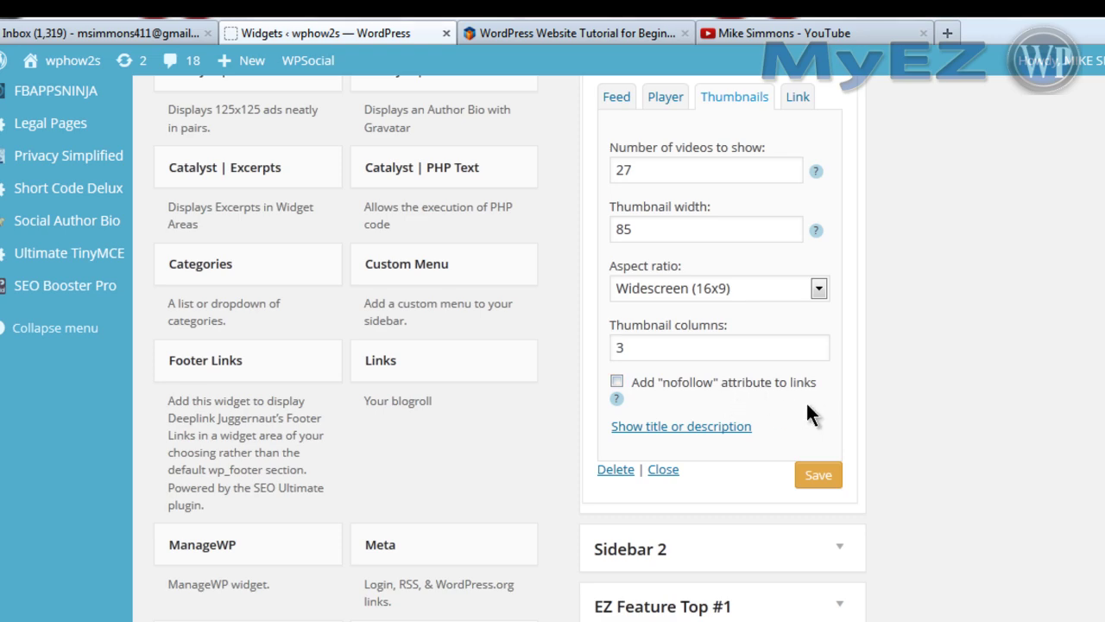
scroll(553, 345, "up", 5)
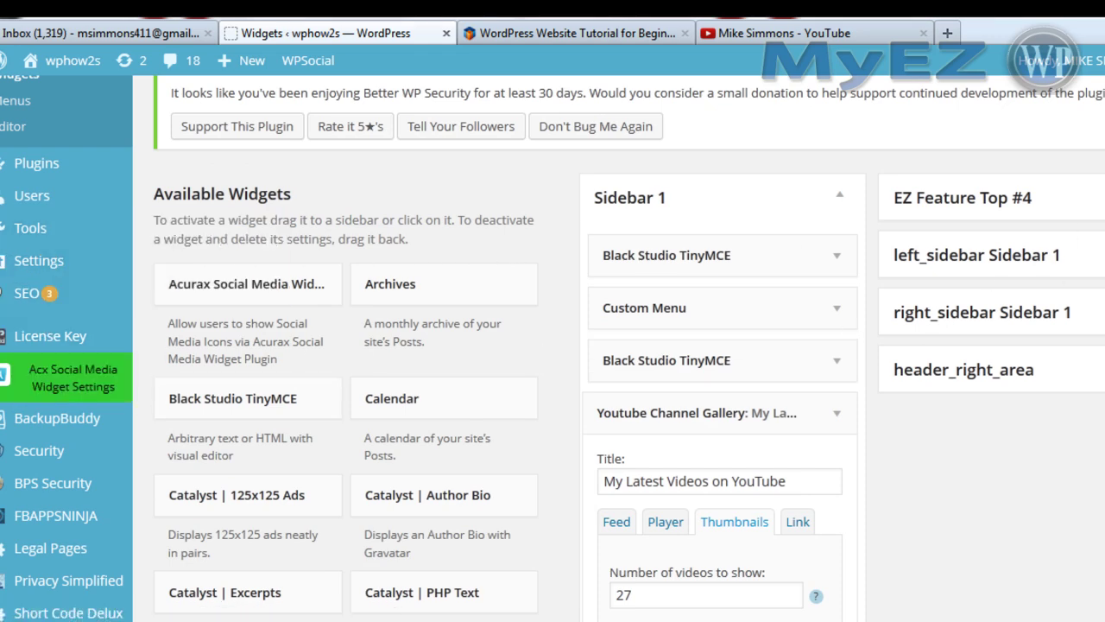
scroll(552, 345, "up", 4)
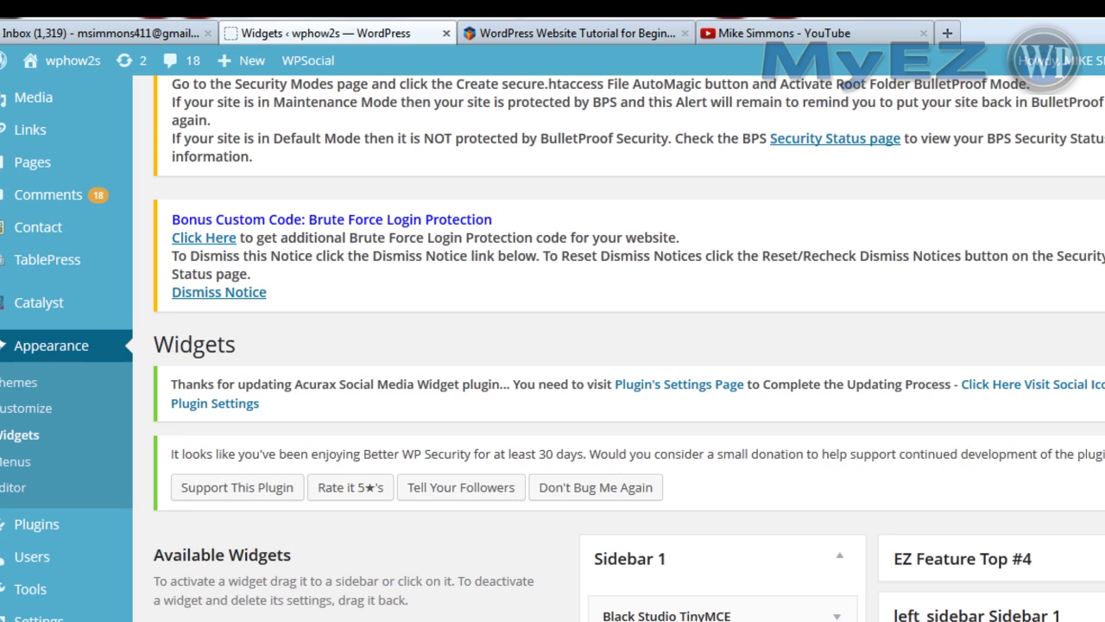
Step: Start a new page via Pages > Add New, looking over the gallery shortcodes in Notepad
mouse_move(34, 164)
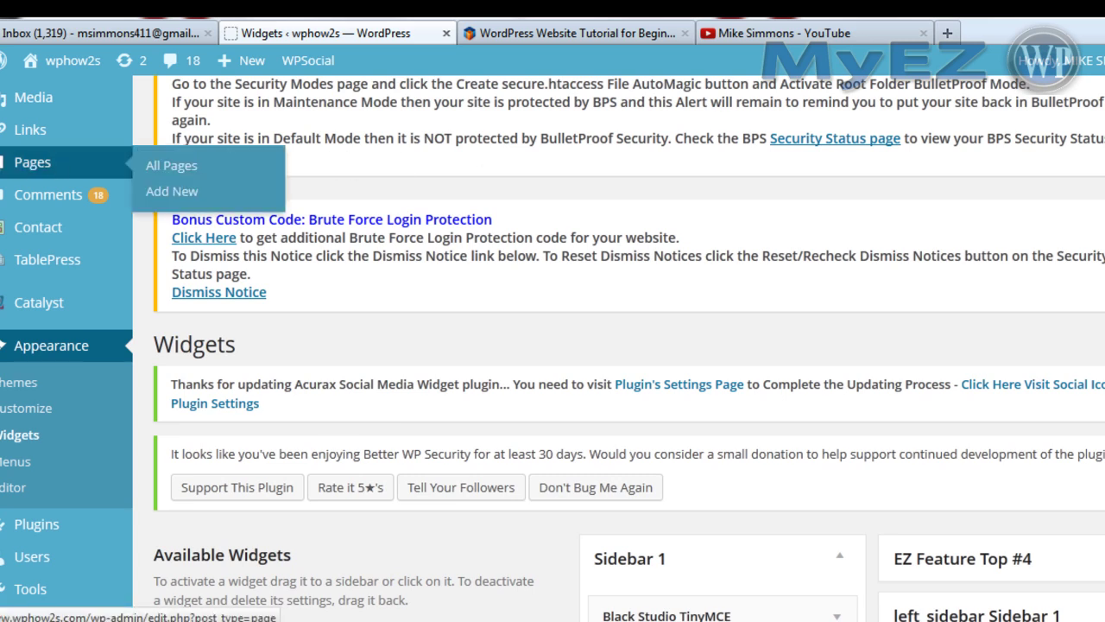
left_click(175, 191)
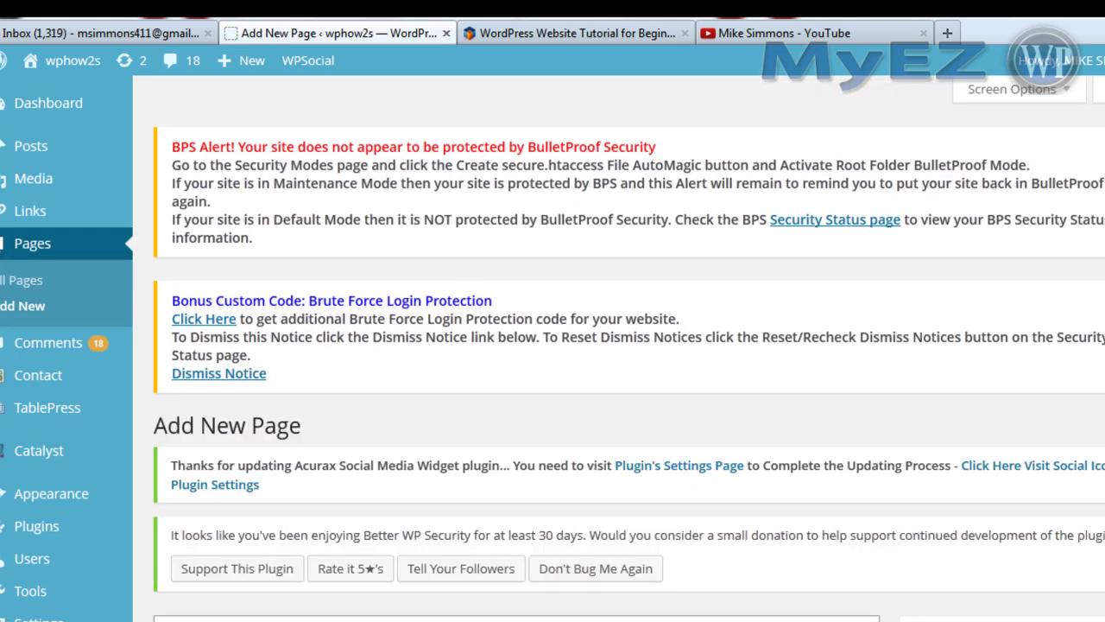
key("alt+Tab")
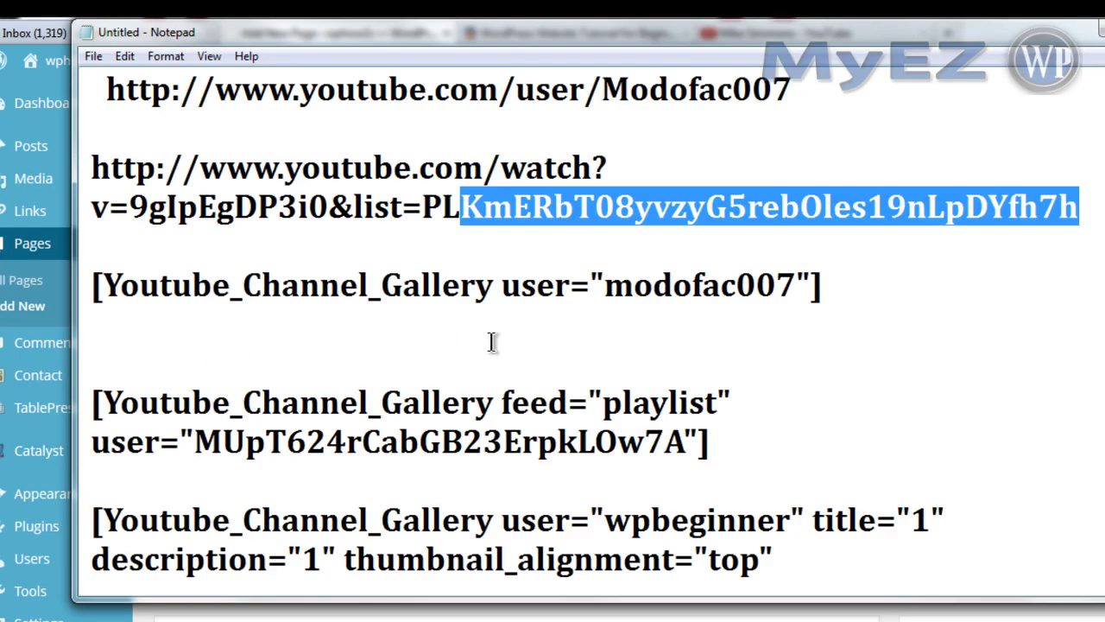
left_click_drag(92, 285, 834, 291)
key("ctrl+c")
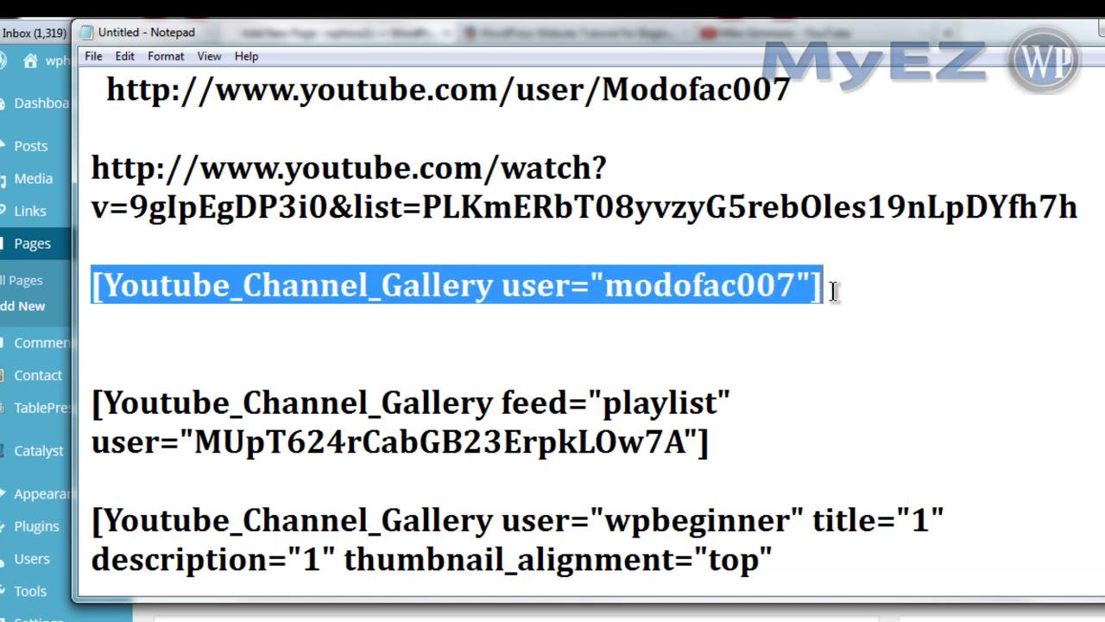
left_click(105, 317)
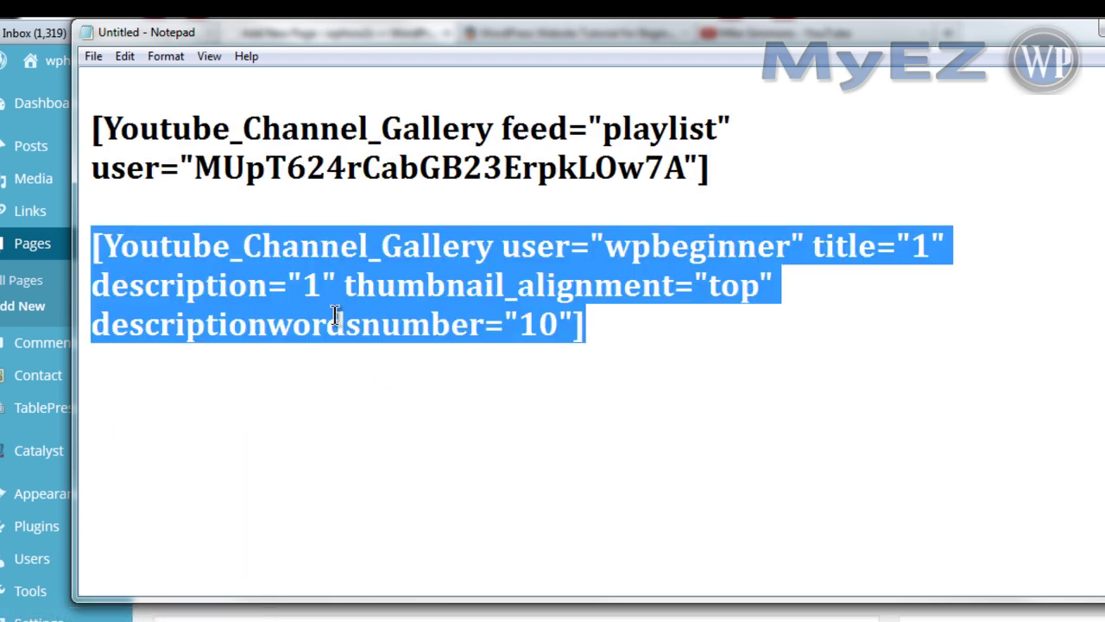
left_click(842, 399)
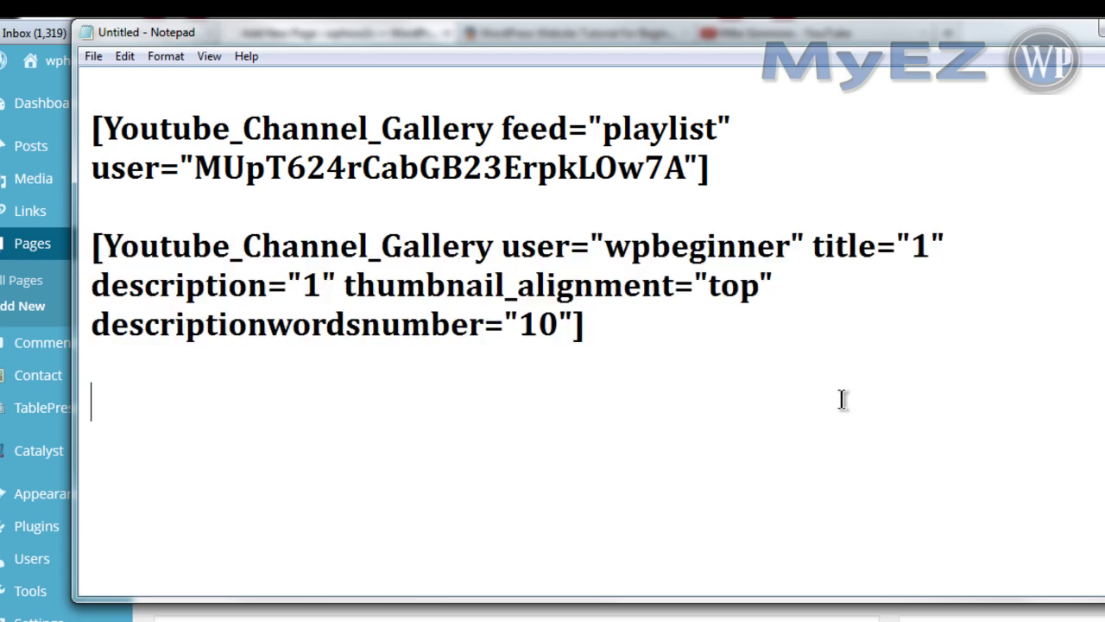
left_click(59, 318)
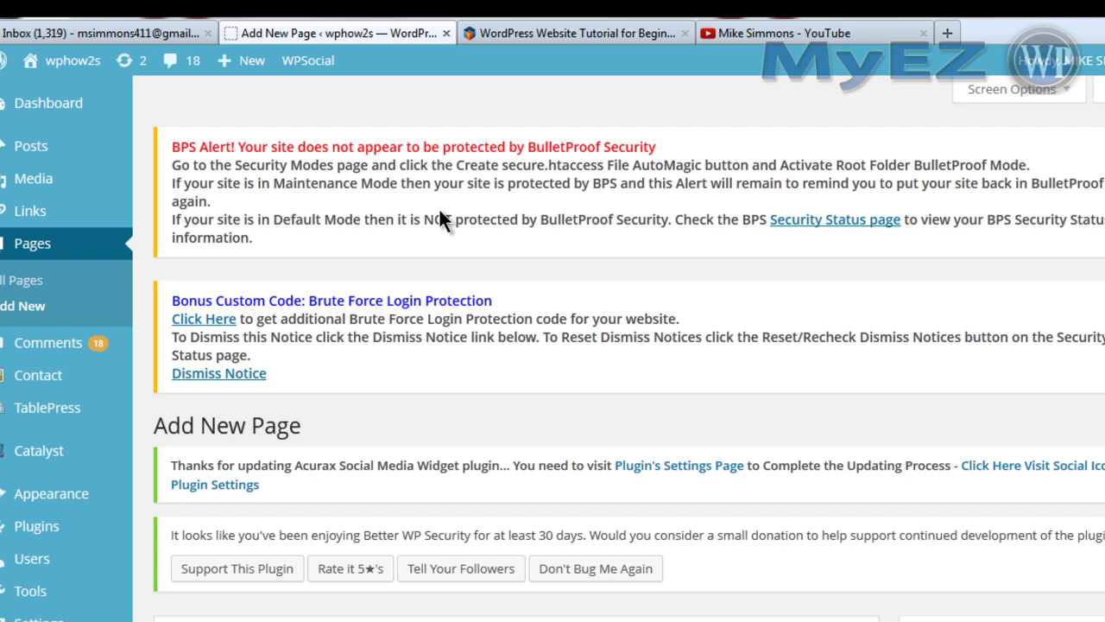
Step: Paste the Youtube_Channel_Gallery shortcode from Notepad into the new page's body
left_click(35, 310)
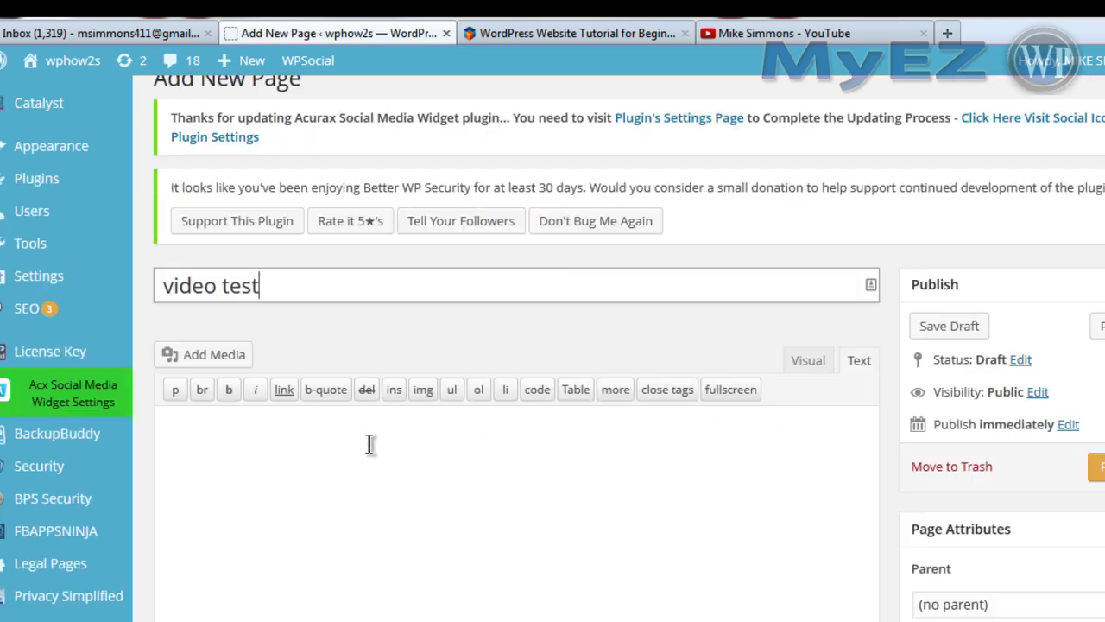
left_click(369, 444)
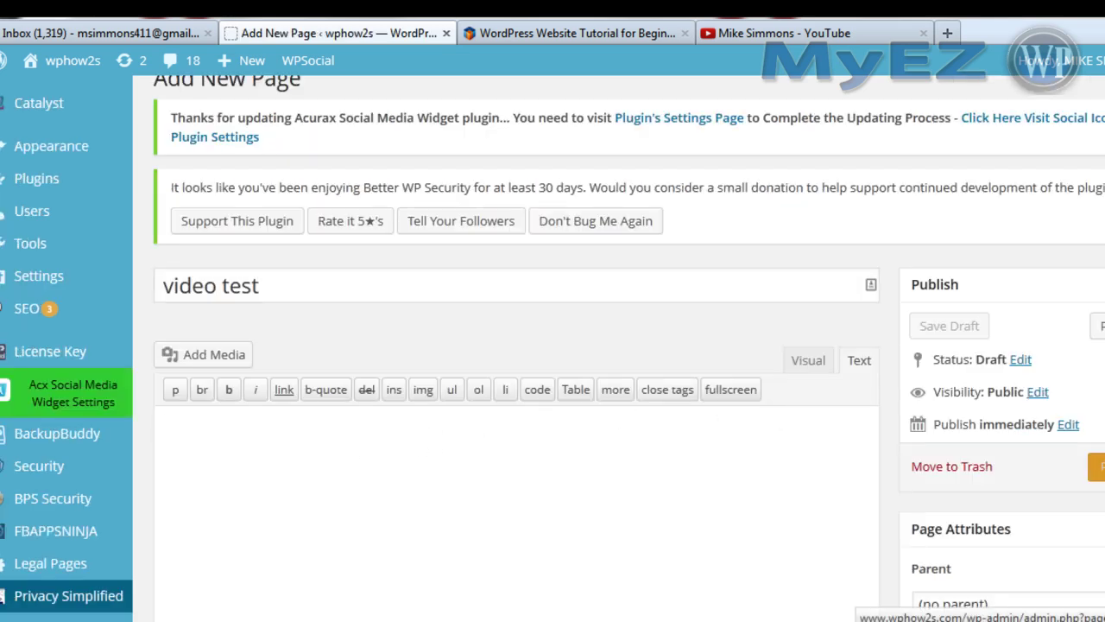
key("alt+Tab")
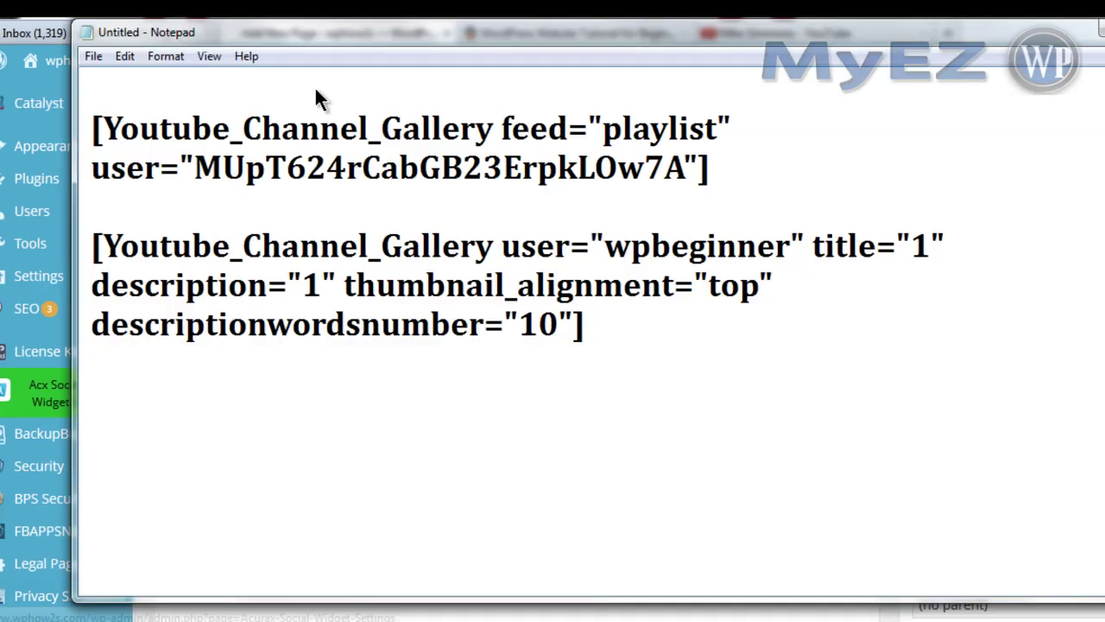
key("alt+Tab")
key("ctrl+v")
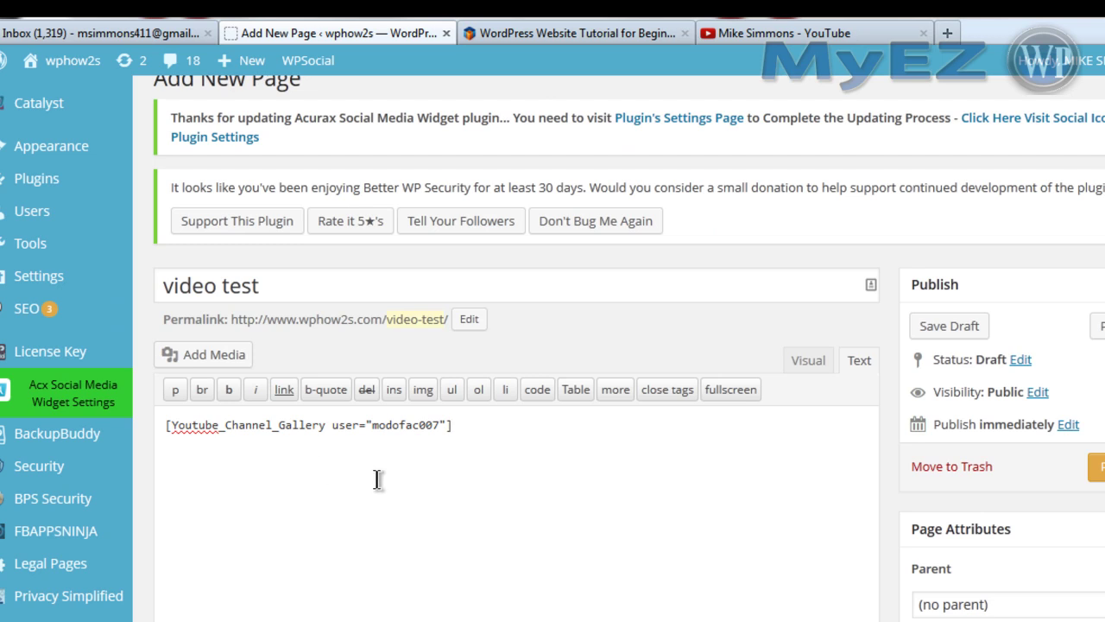
Step: Publish the 'video test' page and view its live video gallery
left_click(1097, 466)
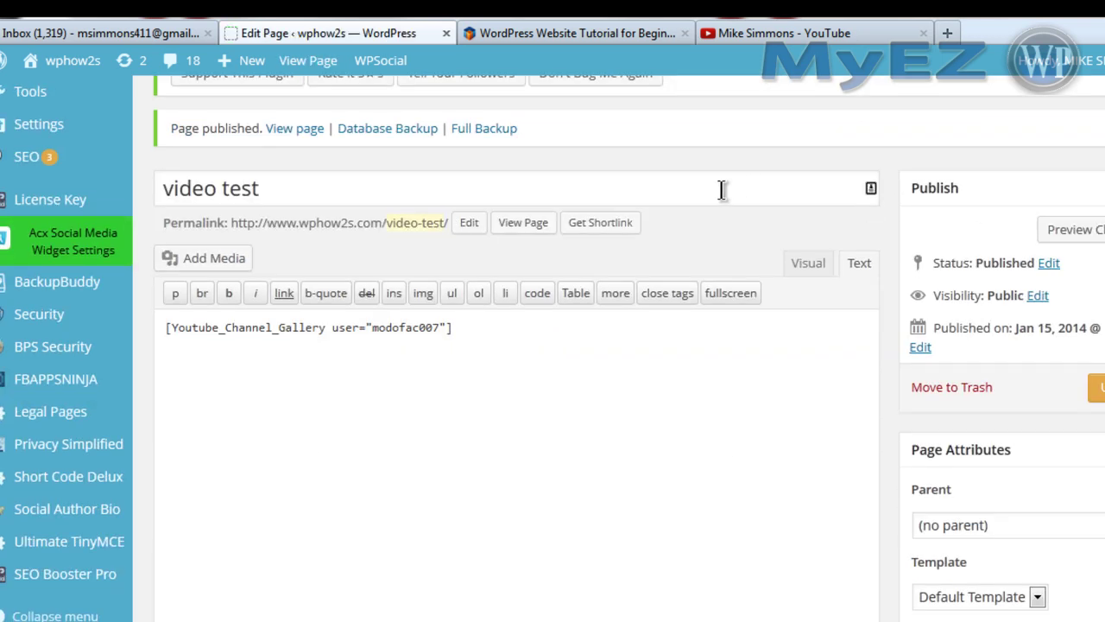
left_click(522, 223)
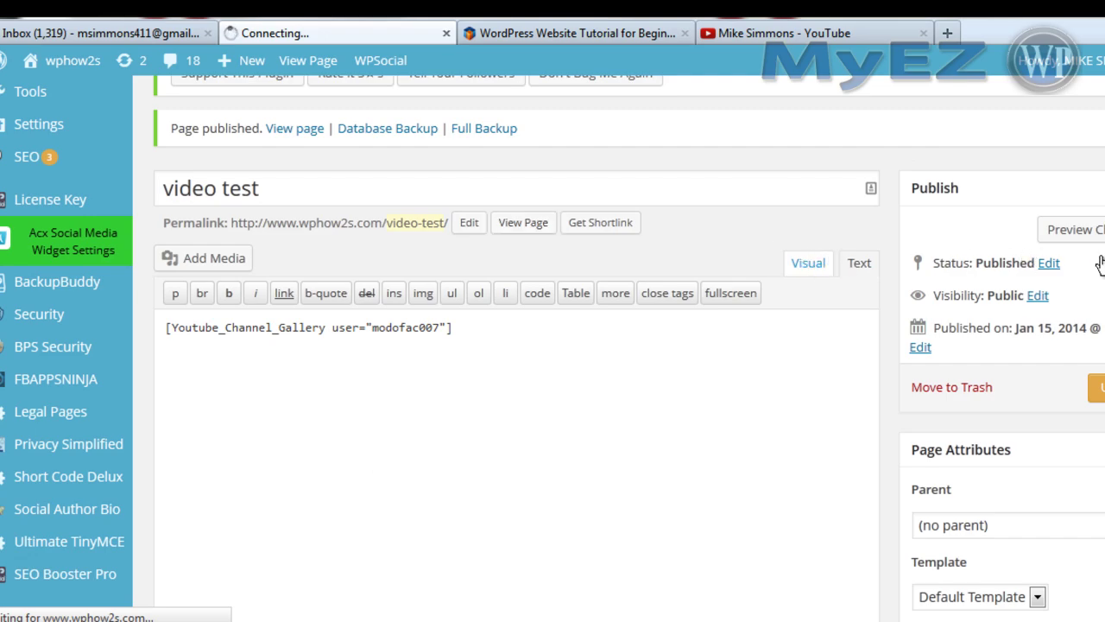
scroll(1101, 264, "down", 4)
scroll(584, 348, "down", 5)
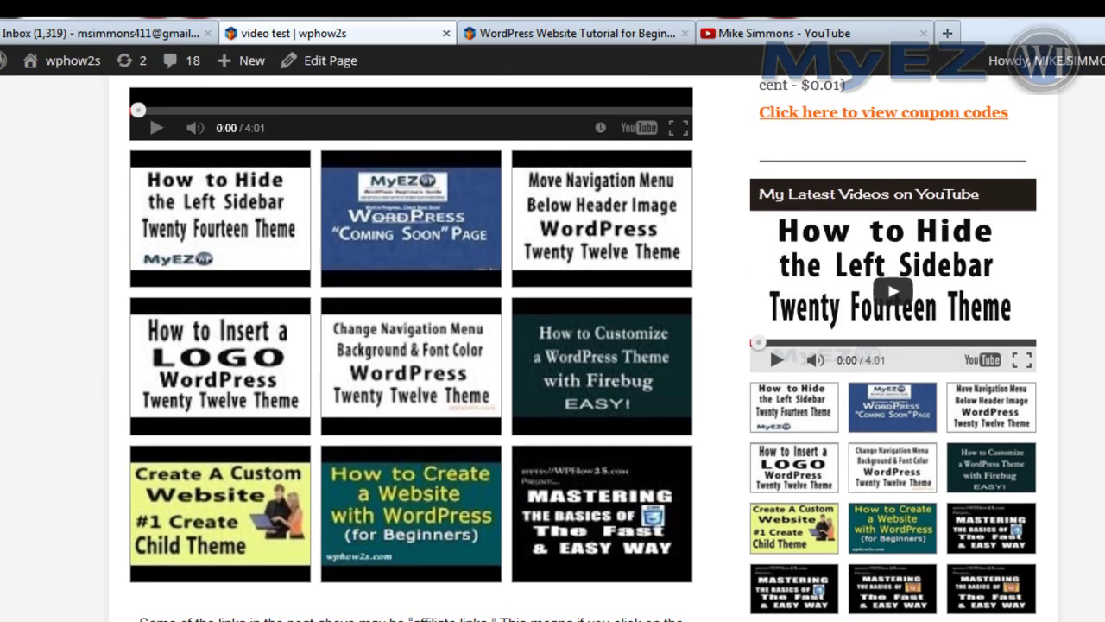
scroll(583, 348, "up", 4)
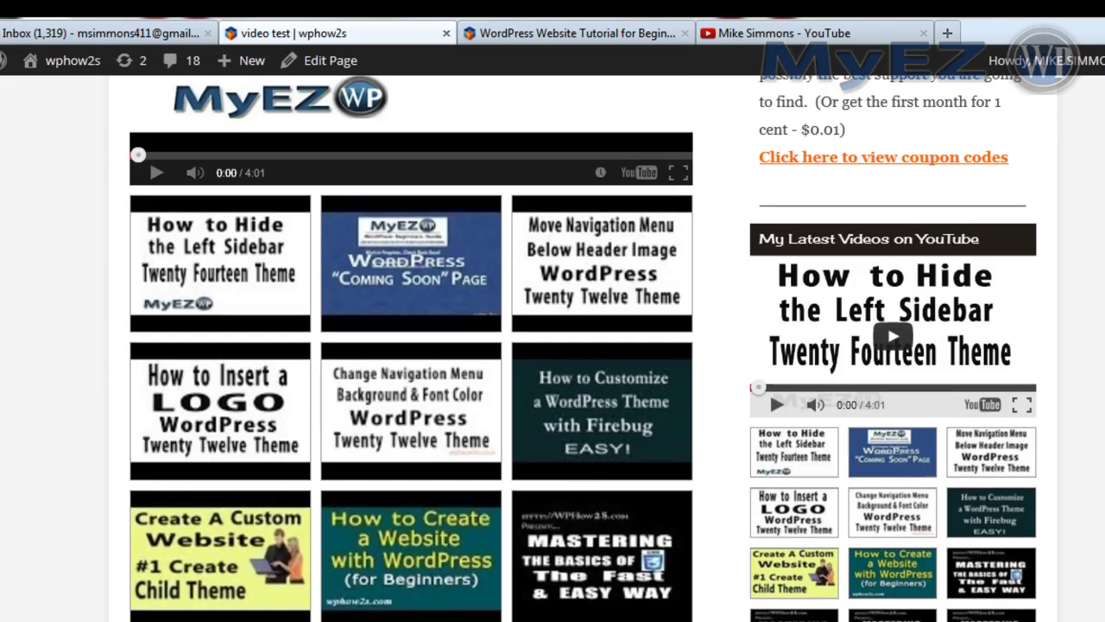
scroll(583, 348, "down", 2)
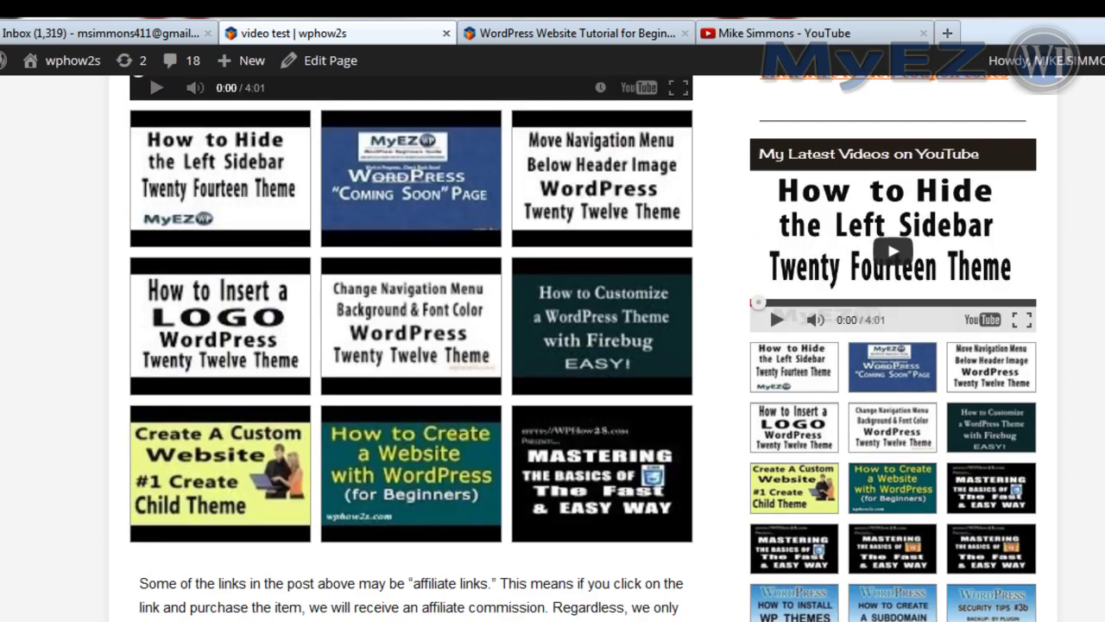
scroll(584, 348, "up", 4)
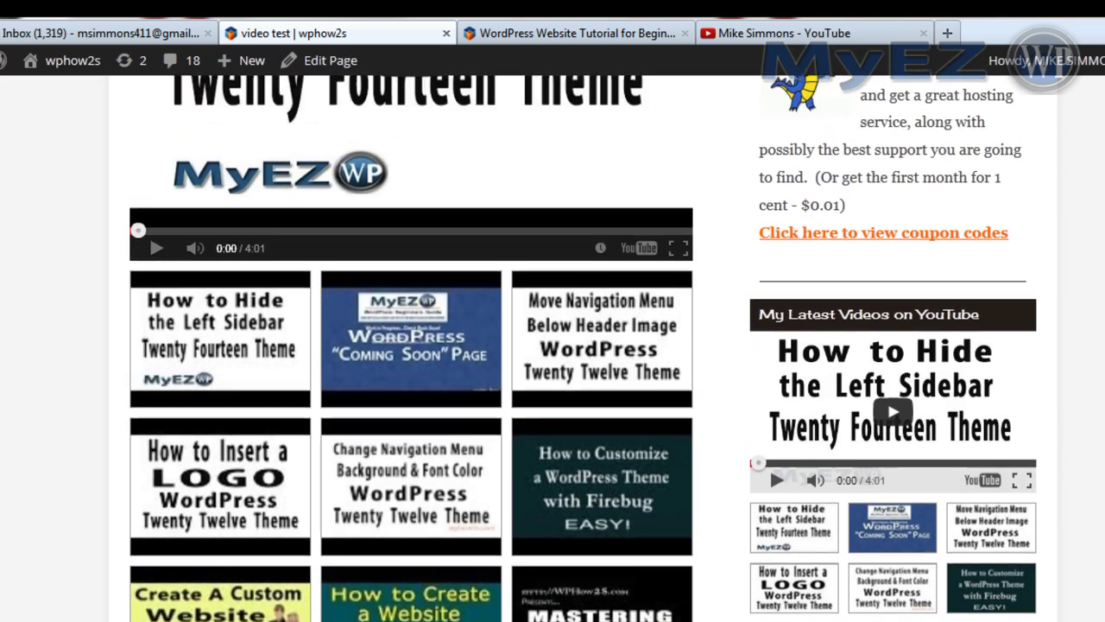
scroll(584, 348, "up", 3)
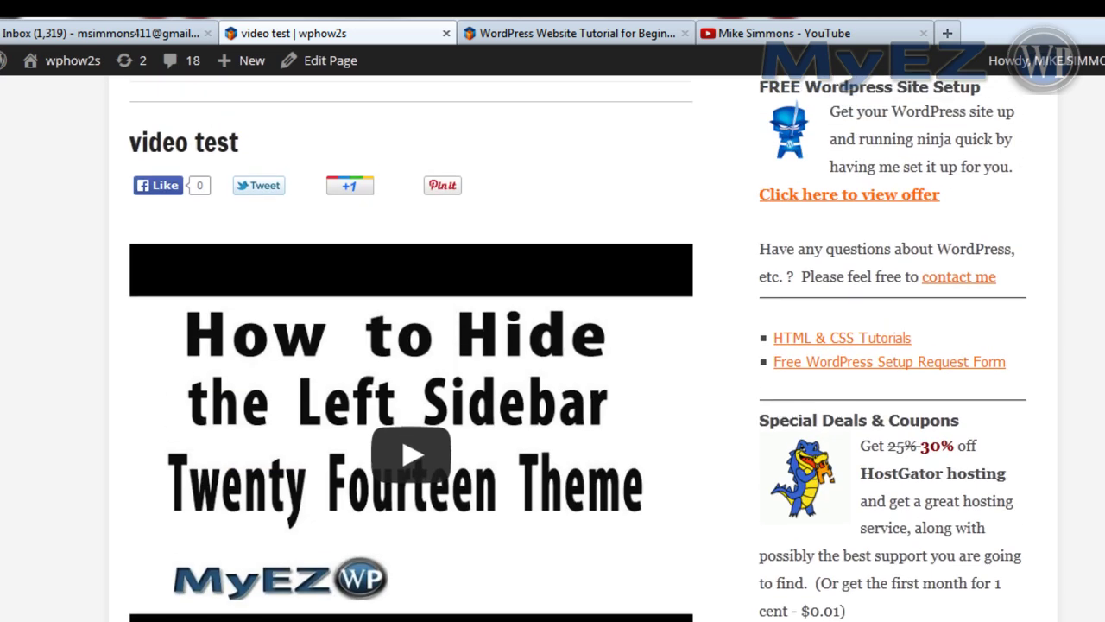